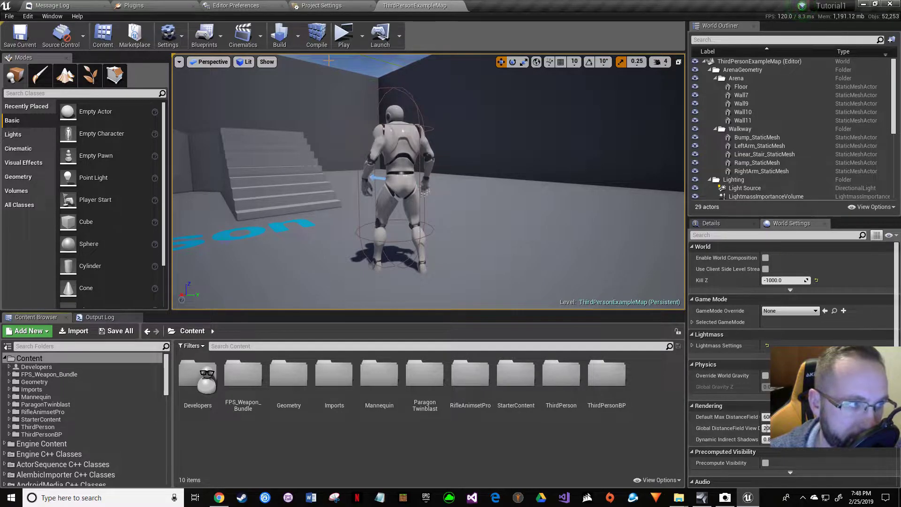
Recompile and reload the project's C++ code from the toolbar's Compile button
{"action": "left_click", "coordinate": [310, 43]}
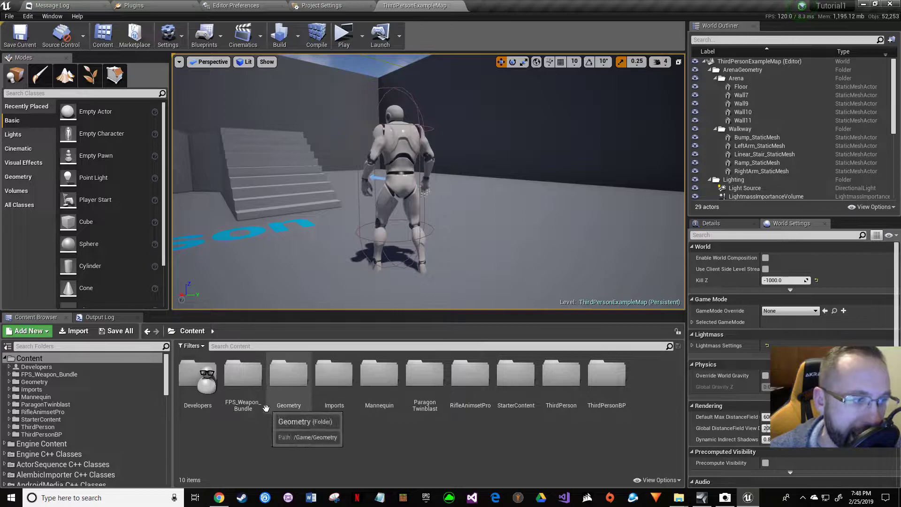
Open the New C++ Class dialog, cancel it without creating a class, then recompile the code
{"action": "right_click", "coordinate": [258, 441]}
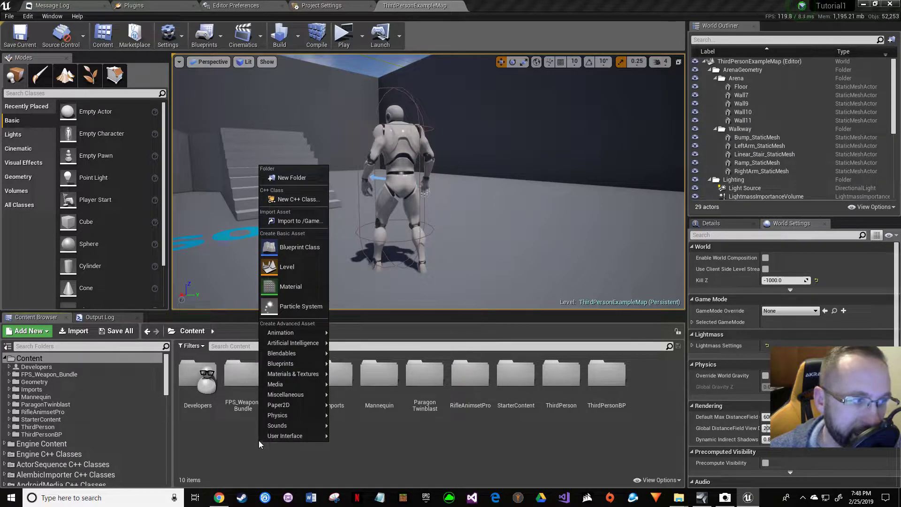
{"action": "left_click", "coordinate": [291, 202]}
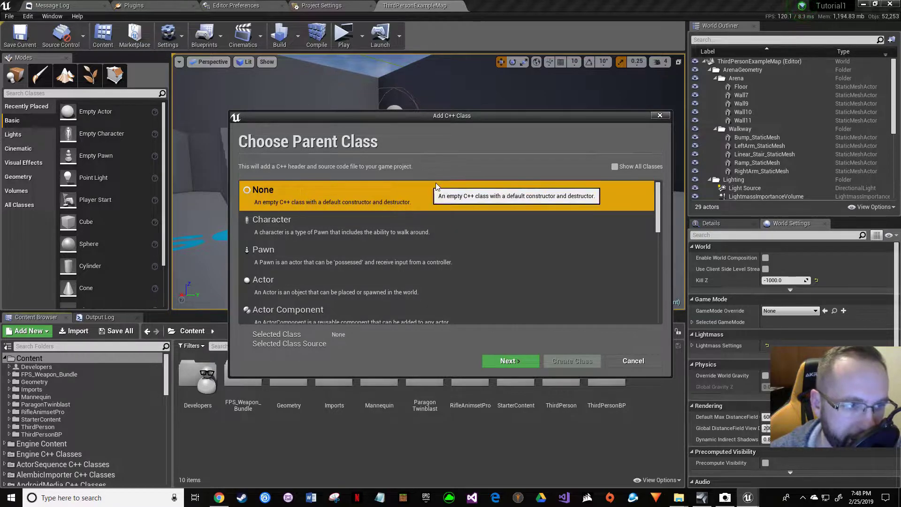
{"action": "left_click", "coordinate": [659, 115]}
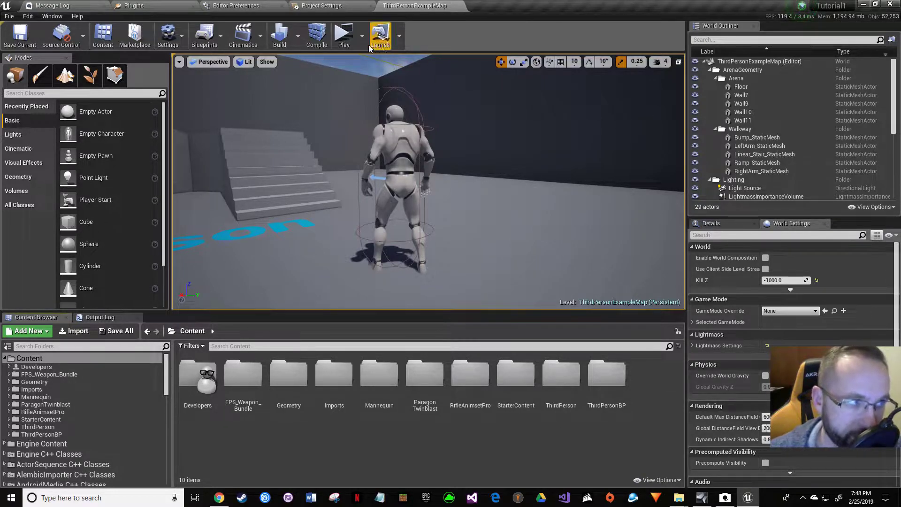
{"action": "left_click", "coordinate": [323, 40]}
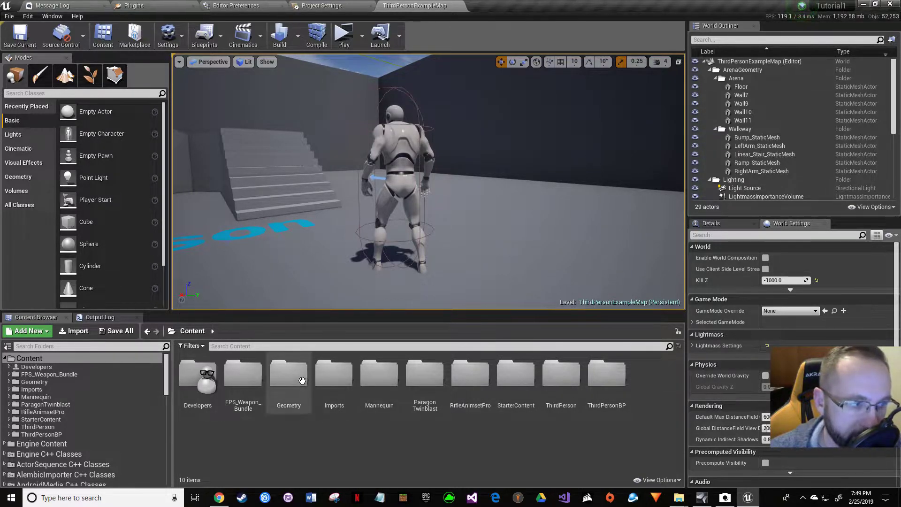
{"action": "right_click", "coordinate": [295, 427]}
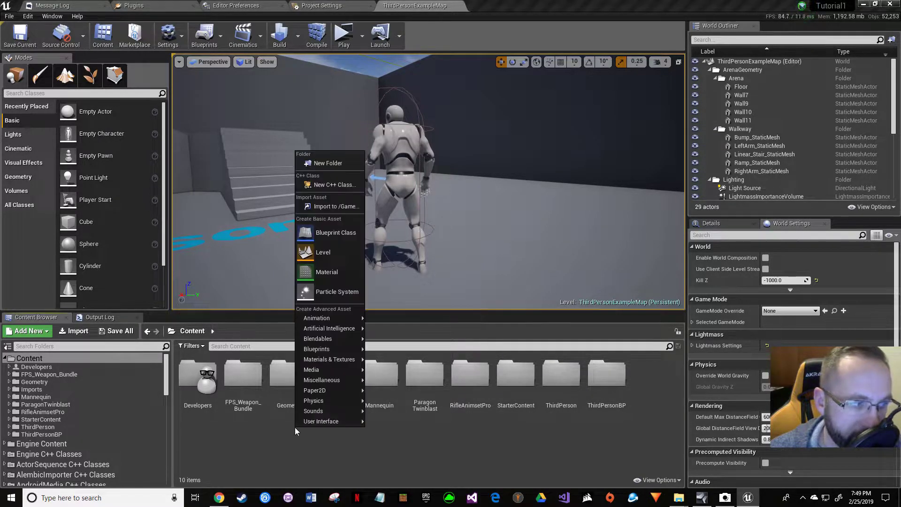
{"action": "left_click", "coordinate": [330, 186]}
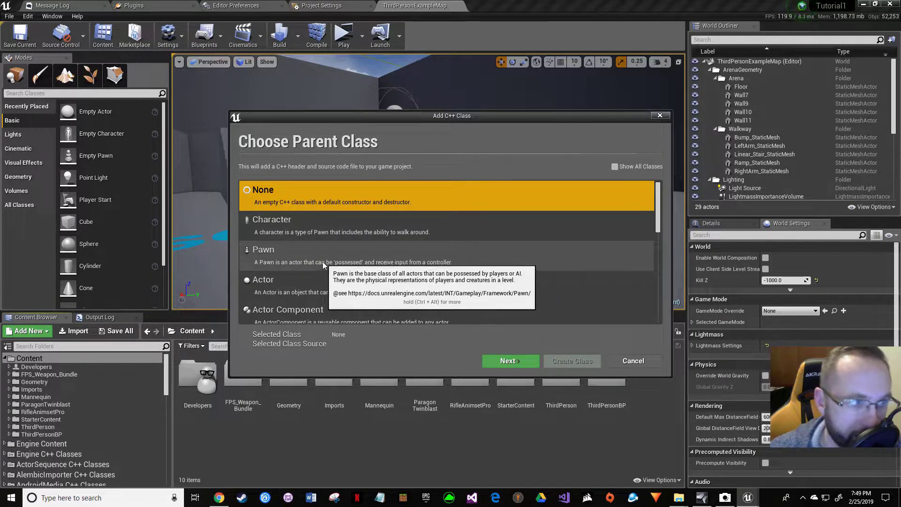
{"action": "left_click", "coordinate": [634, 363]}
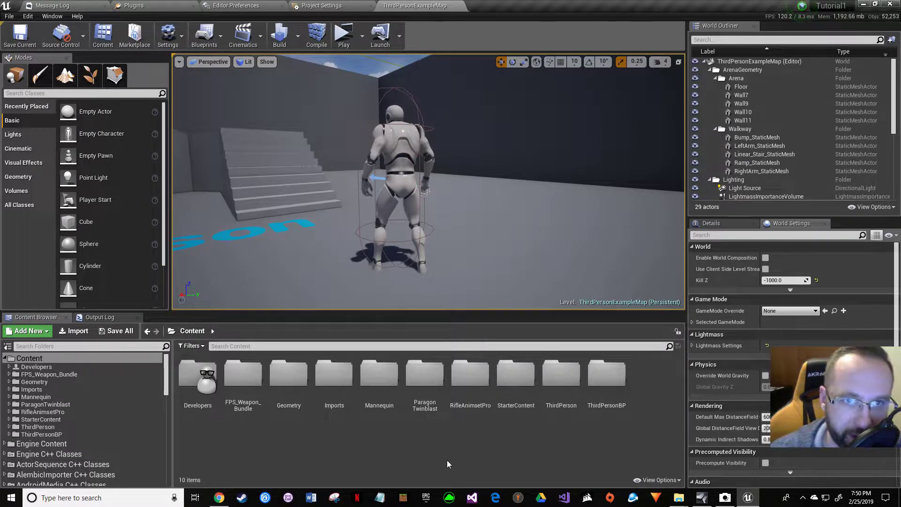
Uncheck Show Engine Content in the Content Browser's View Options to hide engine folders
{"action": "right_click", "coordinate": [503, 432]}
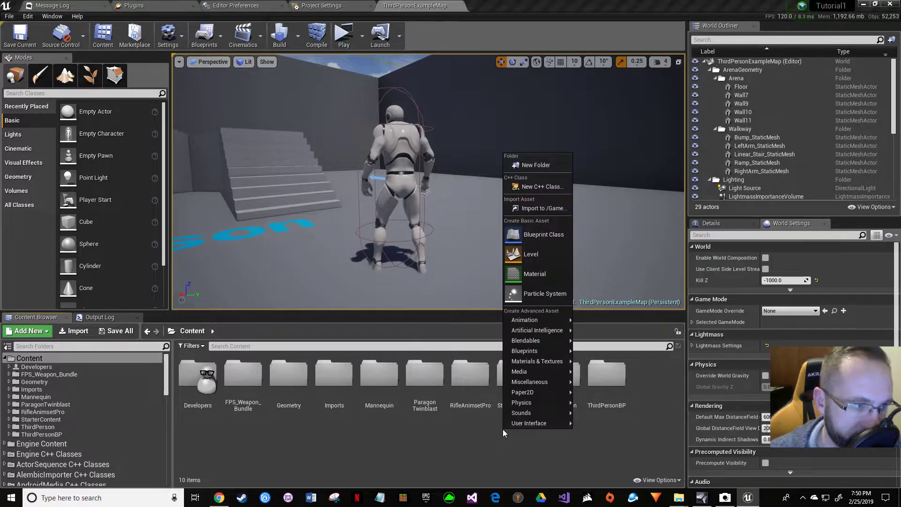
{"action": "left_click", "coordinate": [638, 449]}
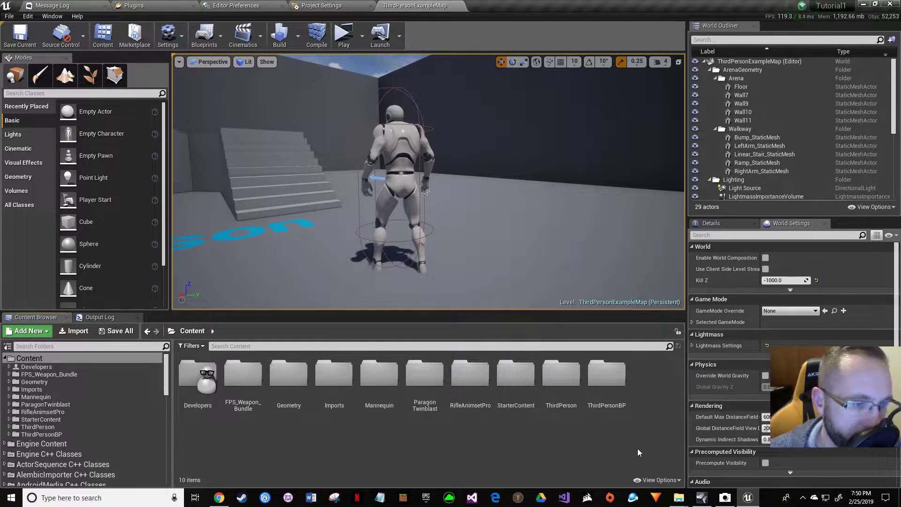
{"action": "left_click", "coordinate": [655, 481]}
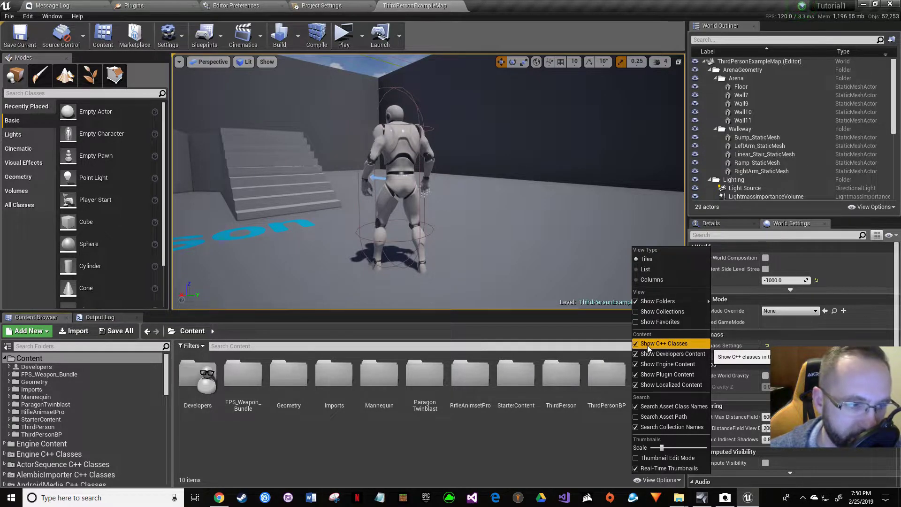
{"action": "left_click", "coordinate": [644, 366]}
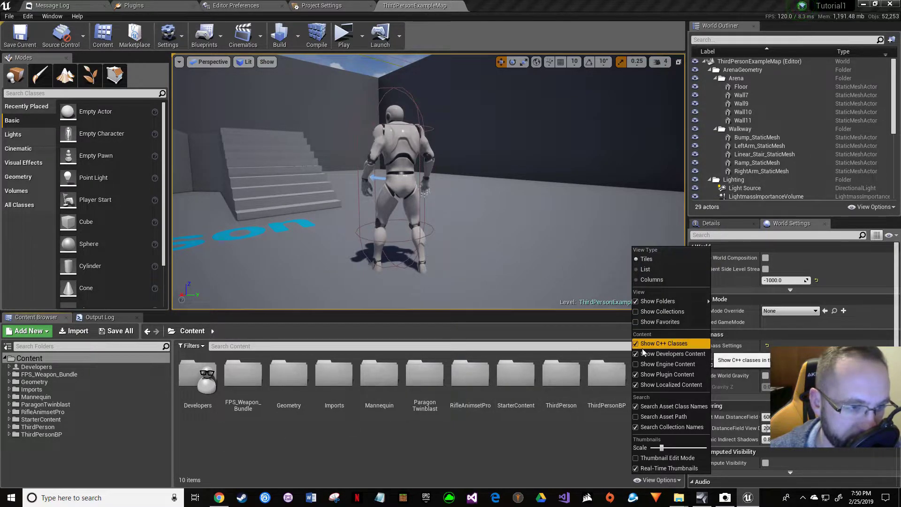
{"action": "left_click", "coordinate": [570, 437]}
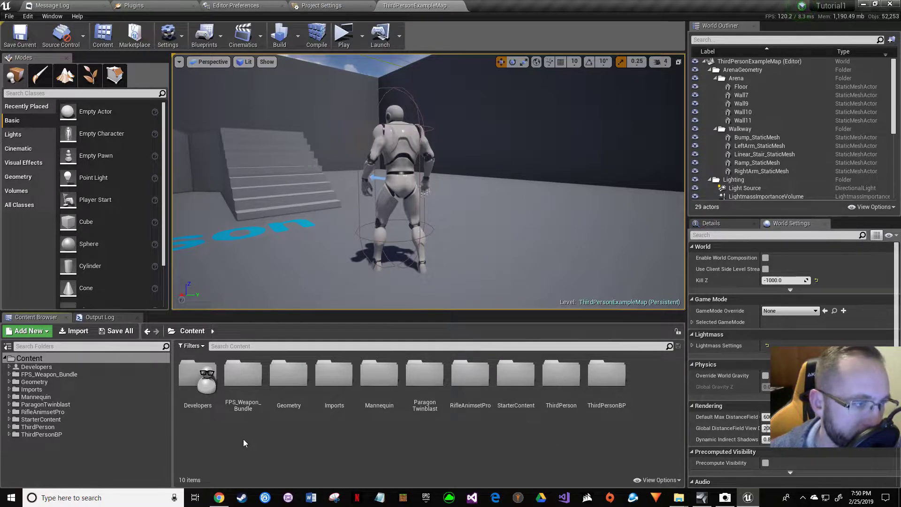
Create a new C++ class named Batman with Character as its parent class
{"action": "right_click", "coordinate": [219, 431]}
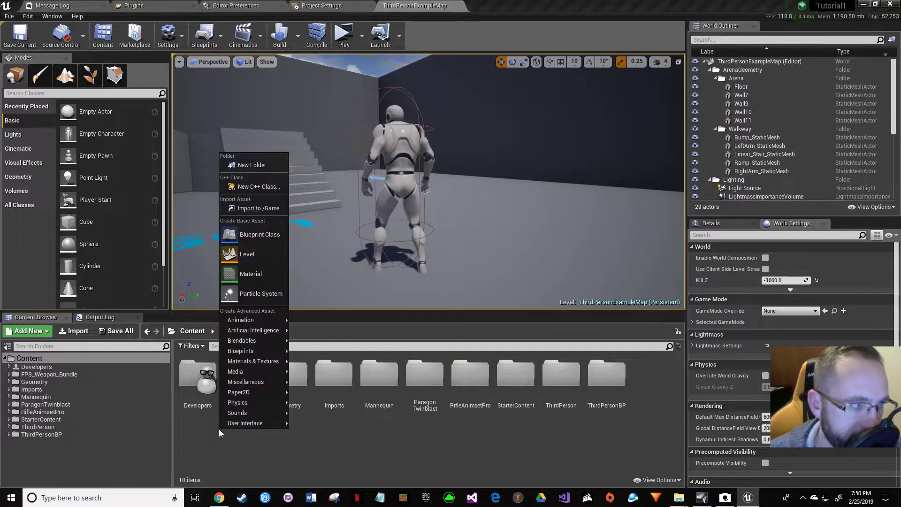
{"action": "left_click", "coordinate": [276, 187]}
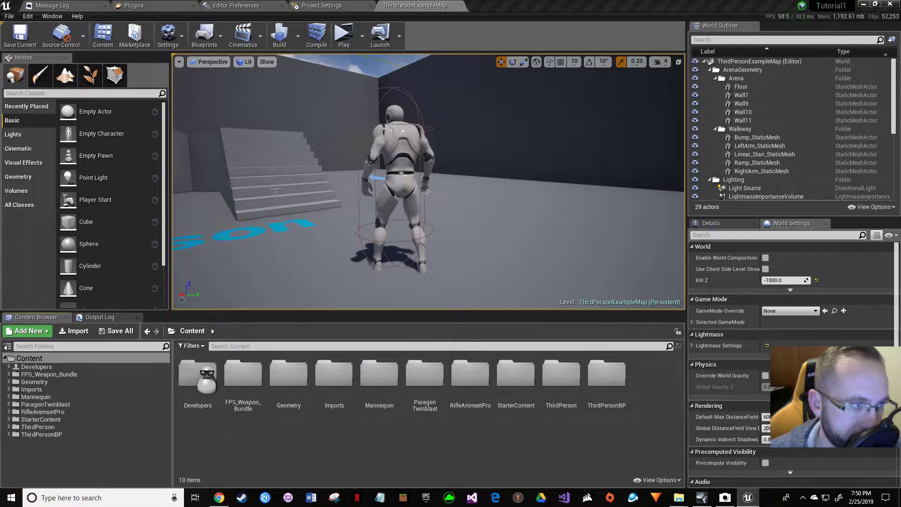
{"action": "left_click", "coordinate": [286, 222]}
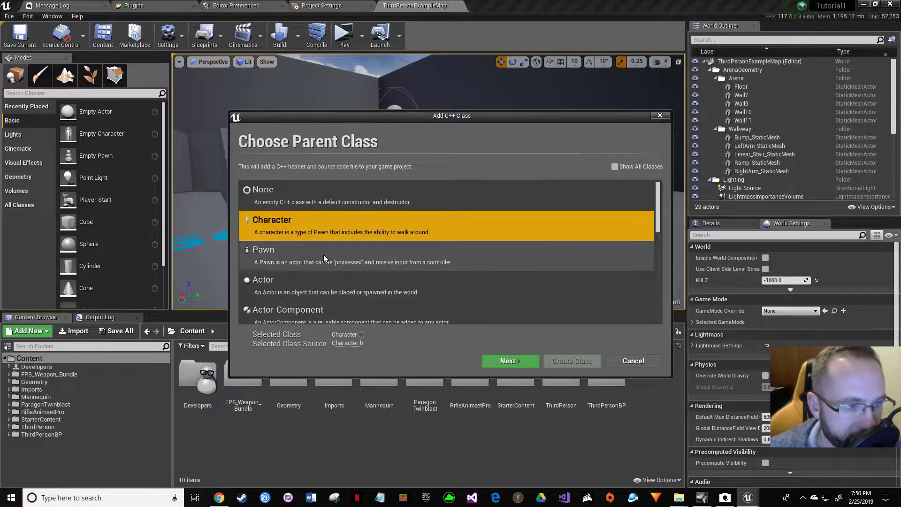
{"action": "left_click", "coordinate": [502, 361]}
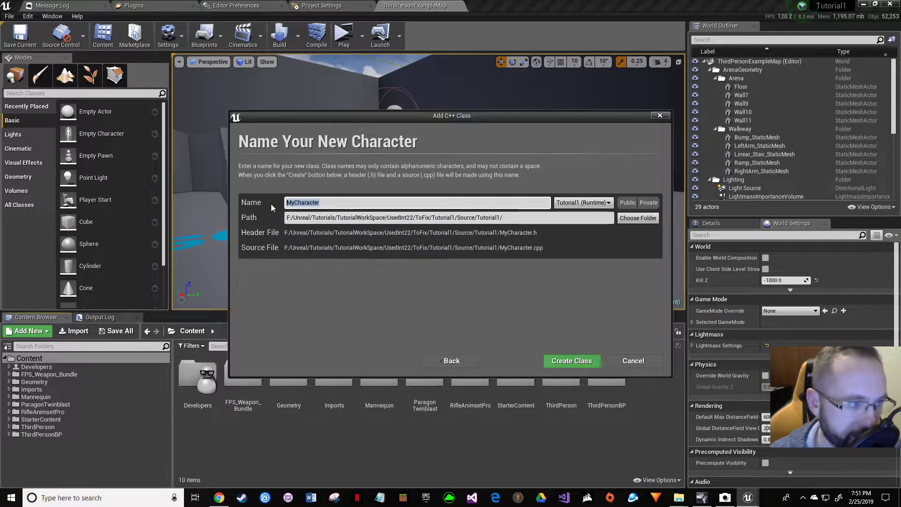
{"action": "type", "text": "Batman"}
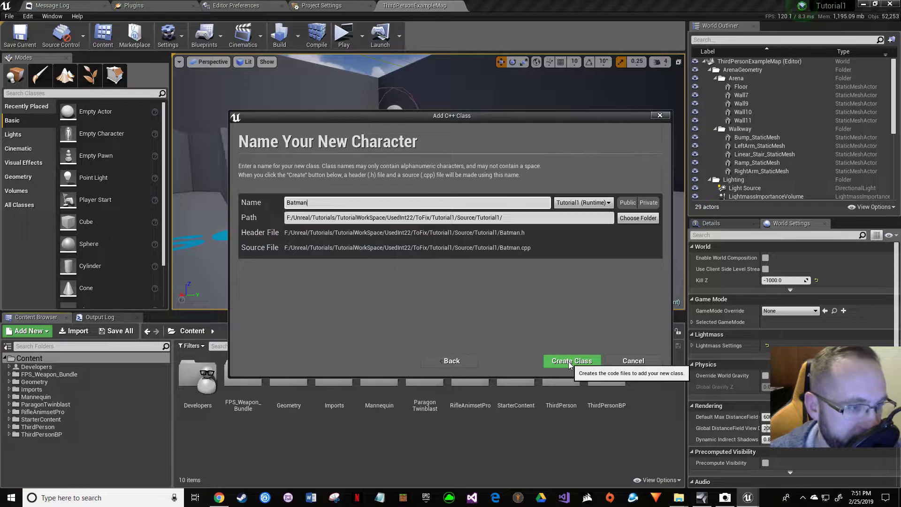
{"action": "left_click", "coordinate": [569, 363]}
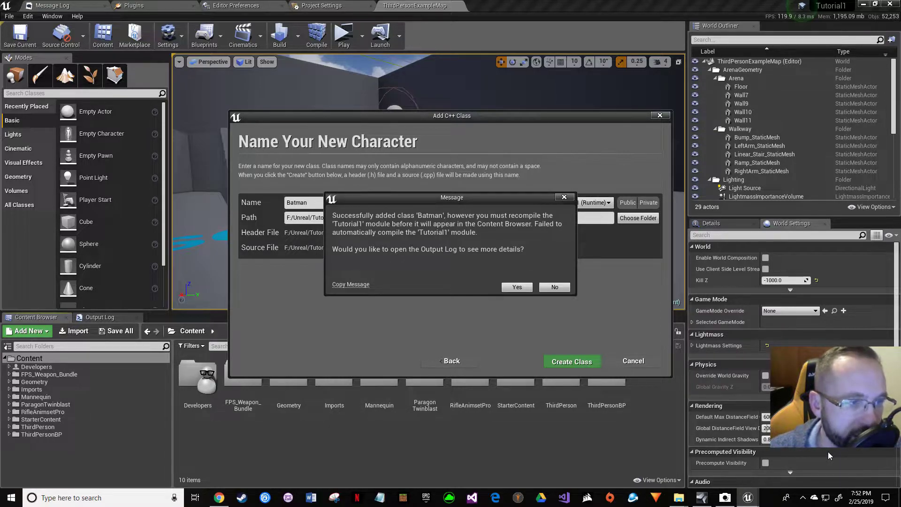
View the compile errors in the Output Log, then exit the editor via File > Exit
{"action": "left_click", "coordinate": [516, 287]}
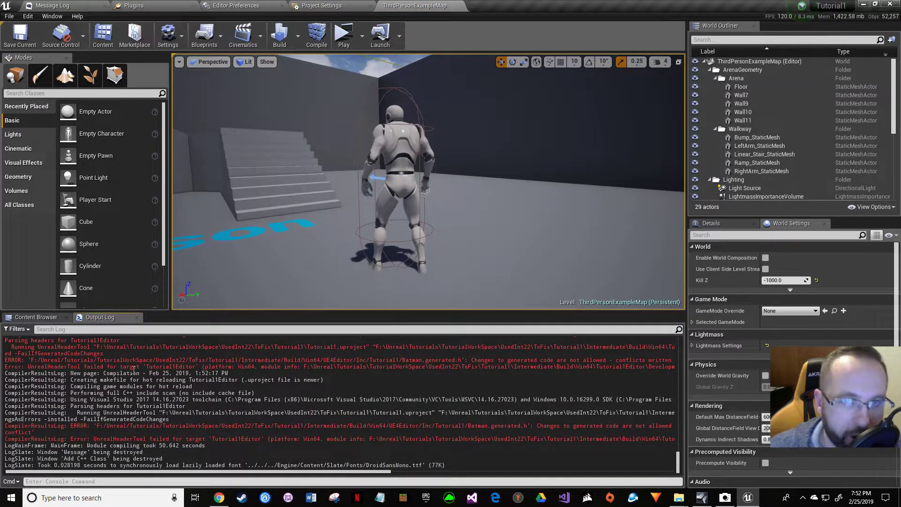
{"action": "left_click", "coordinate": [37, 317]}
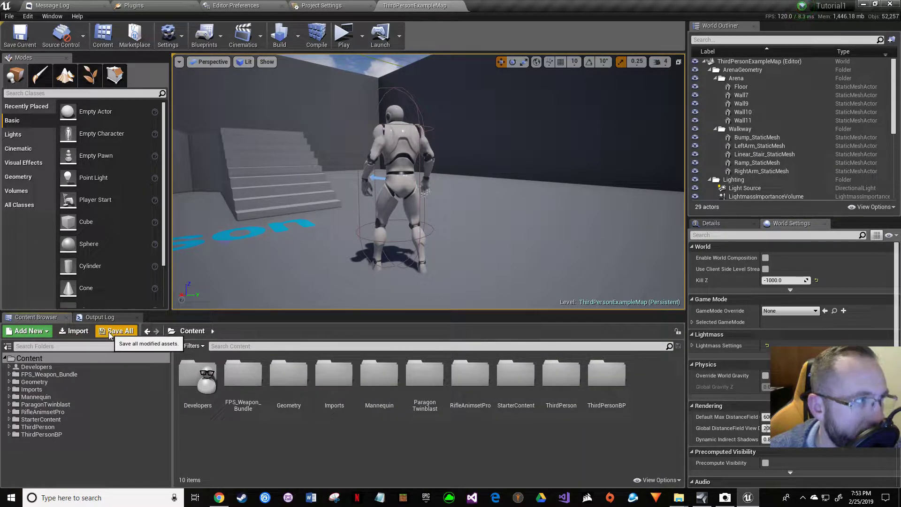
{"action": "left_click", "coordinate": [9, 17]}
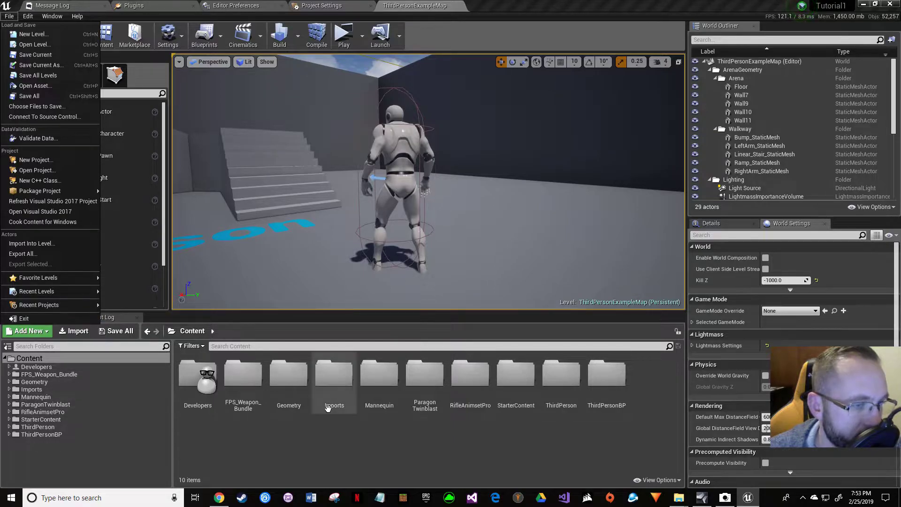
{"action": "left_click", "coordinate": [46, 319]}
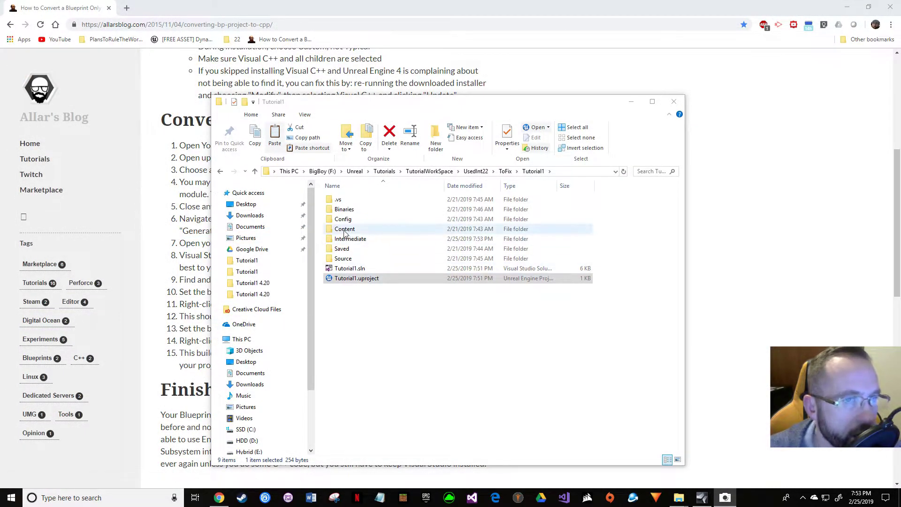
Maximize Chrome and select the compile-warning sentence in step 4 of the Convert Process
{"action": "left_click", "coordinate": [868, 7]}
{"action": "left_click_drag", "start_coordinate": [505, 183], "coordinate": [503, 87]}
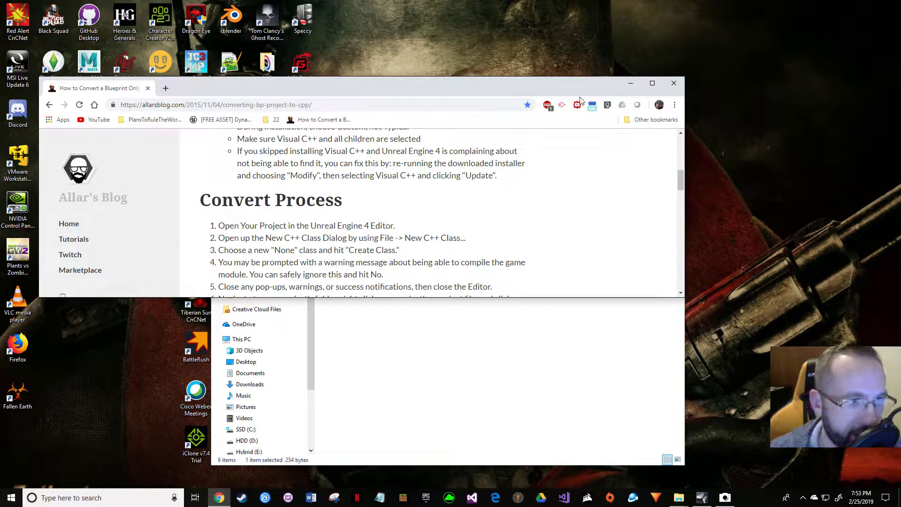
{"action": "left_click", "coordinate": [648, 86]}
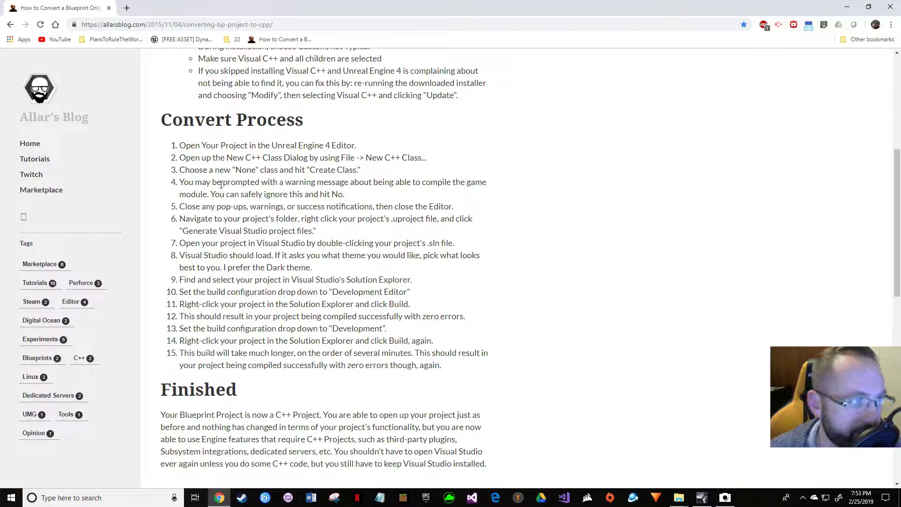
{"action": "left_click_drag", "start_coordinate": [236, 172], "coordinate": [257, 170]}
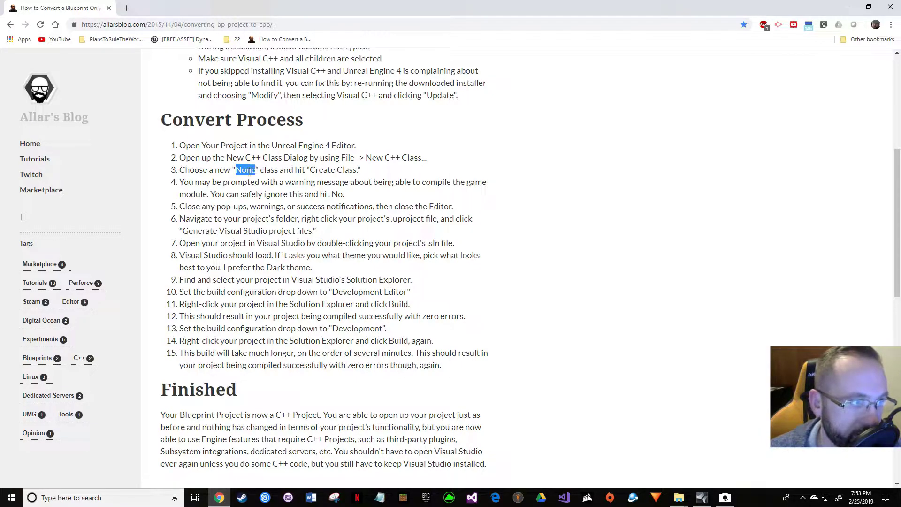
{"action": "left_click", "coordinate": [180, 186]}
{"action": "left_click_drag", "start_coordinate": [182, 183], "coordinate": [217, 183]}
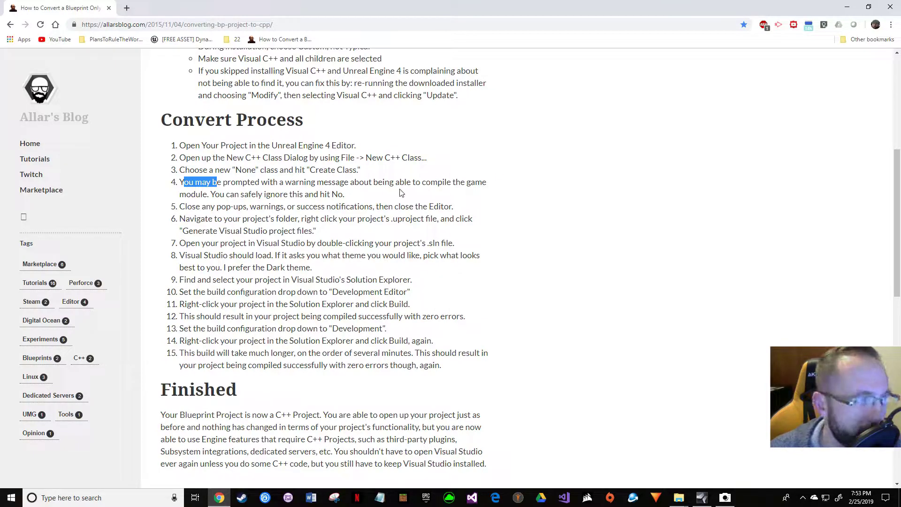
{"action": "scroll", "coordinate": [397, 194], "scroll_direction": "up", "scroll_amount": 3}
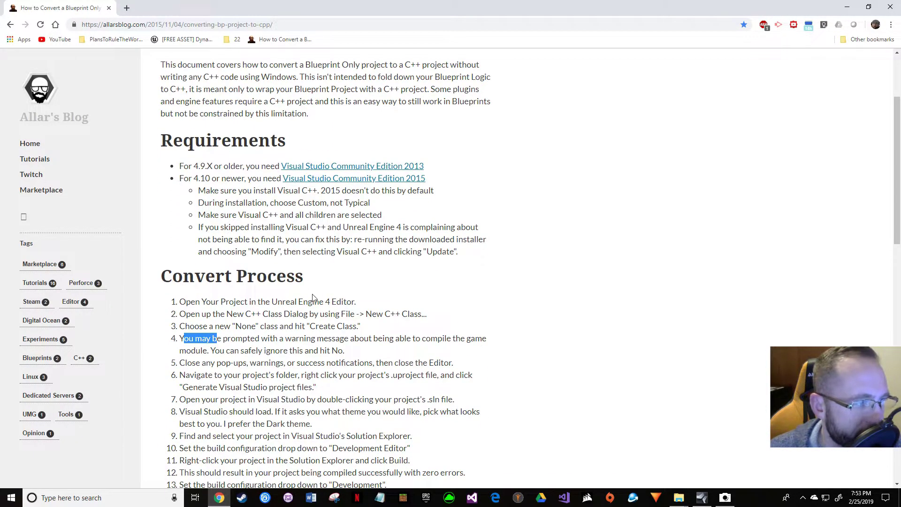
{"action": "scroll", "coordinate": [312, 294], "scroll_direction": "down", "scroll_amount": 3}
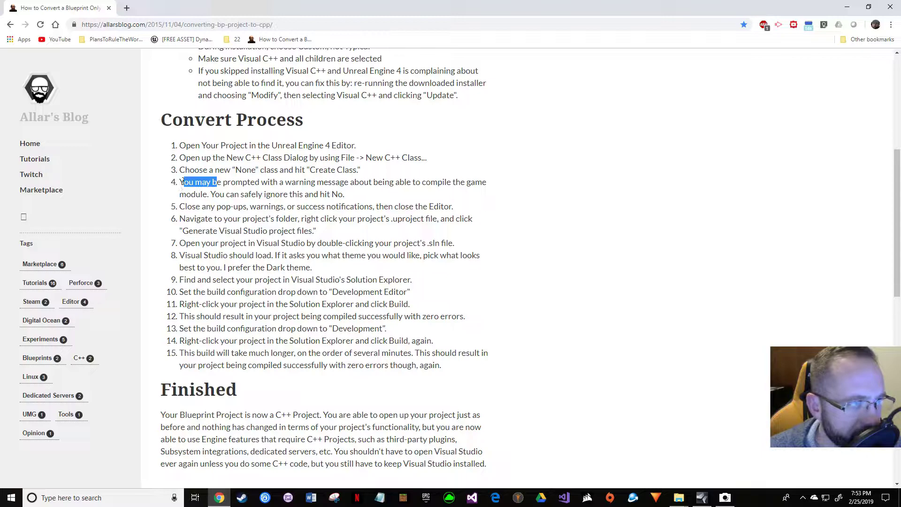
{"action": "left_click_drag", "start_coordinate": [180, 182], "coordinate": [254, 193]}
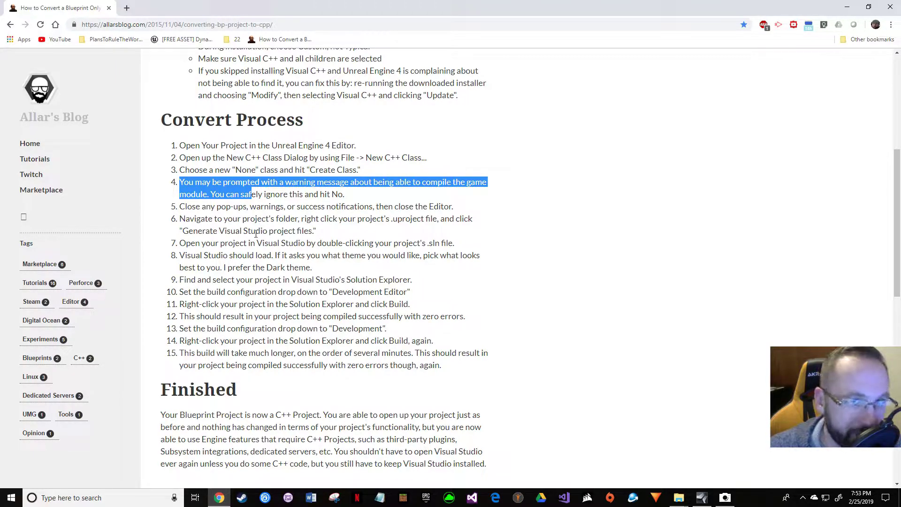
Scroll through the Convert Process list and highlight step 6 about generating project files
{"action": "scroll", "coordinate": [256, 233], "scroll_direction": "down", "scroll_amount": 10}
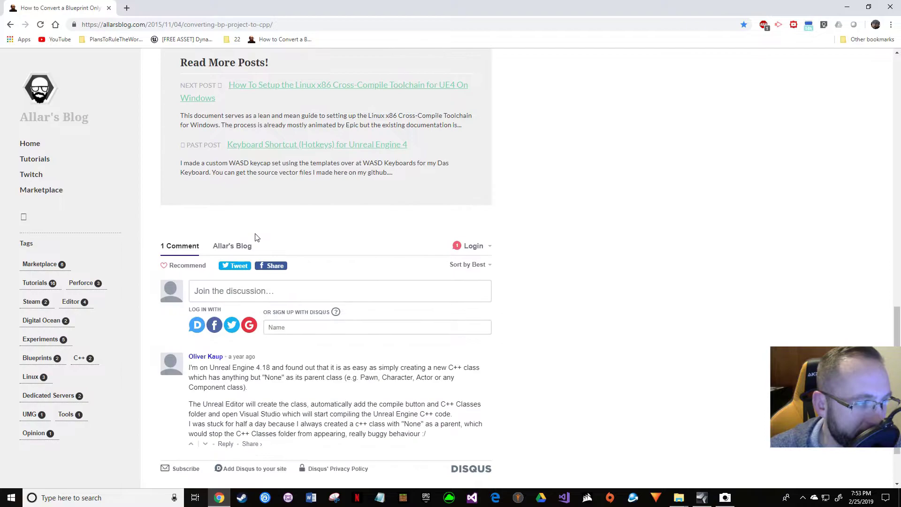
{"action": "scroll", "coordinate": [256, 237], "scroll_direction": "down", "scroll_amount": 2}
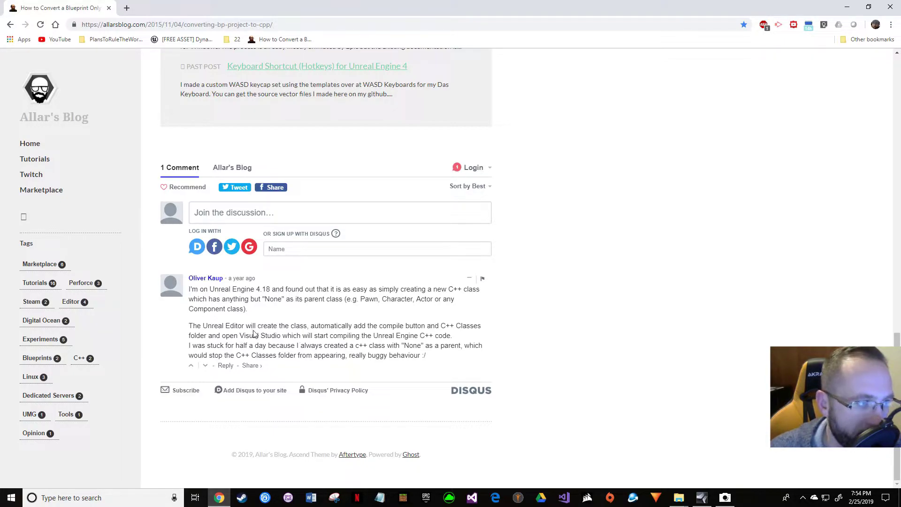
{"action": "scroll", "coordinate": [302, 328], "scroll_direction": "up", "scroll_amount": 8}
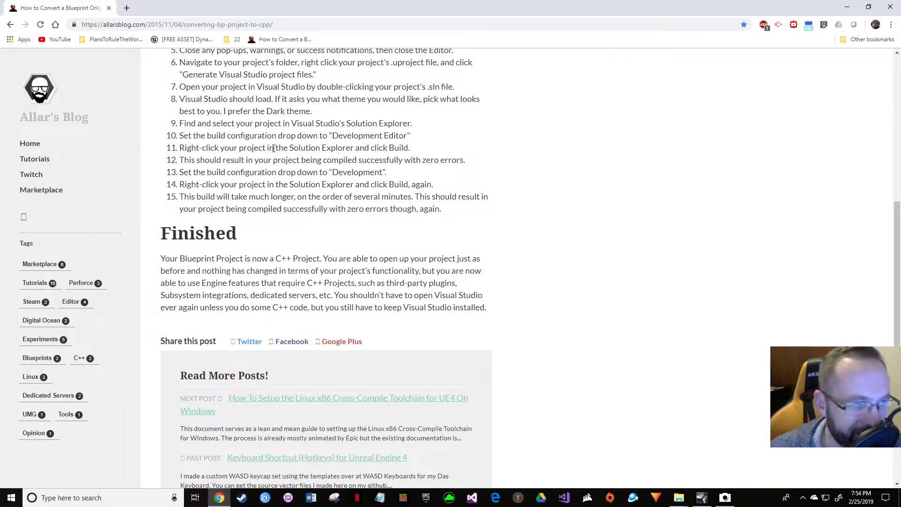
{"action": "scroll", "coordinate": [273, 148], "scroll_direction": "down", "scroll_amount": 7}
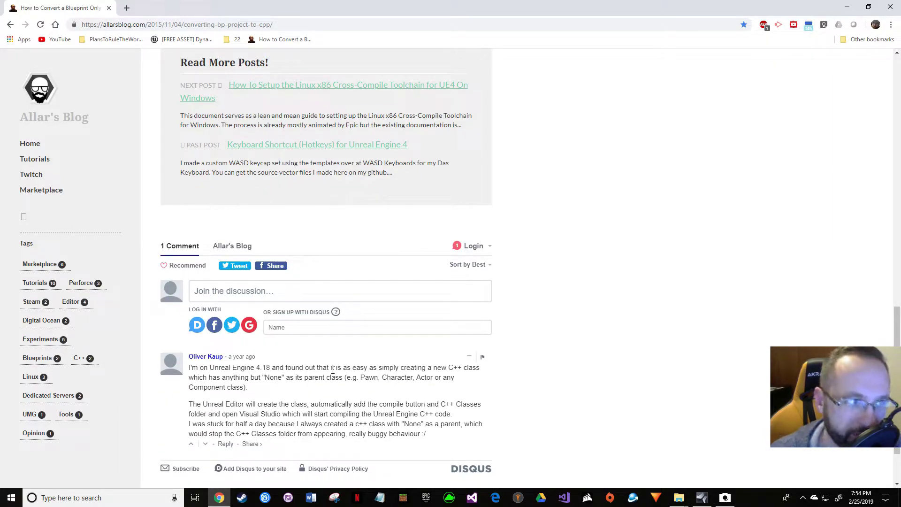
{"action": "scroll", "coordinate": [332, 371], "scroll_direction": "up", "scroll_amount": 7}
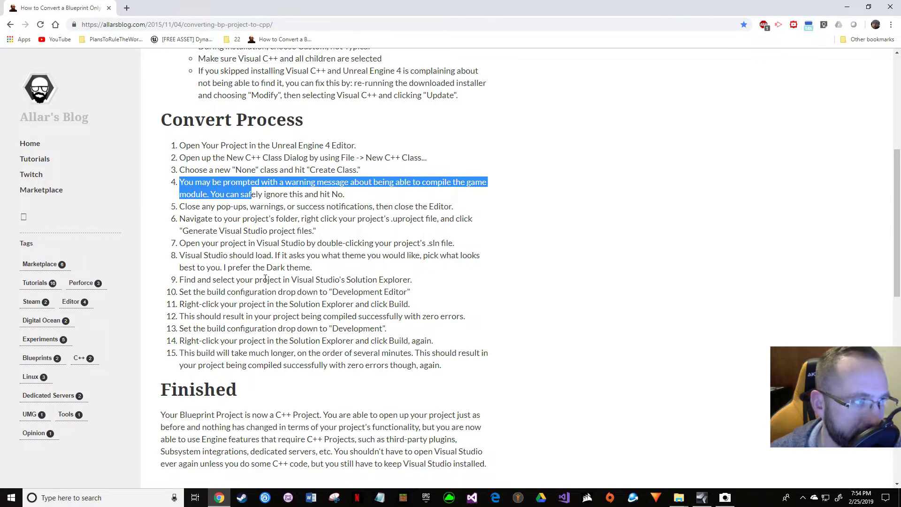
{"action": "left_click", "coordinate": [266, 279]}
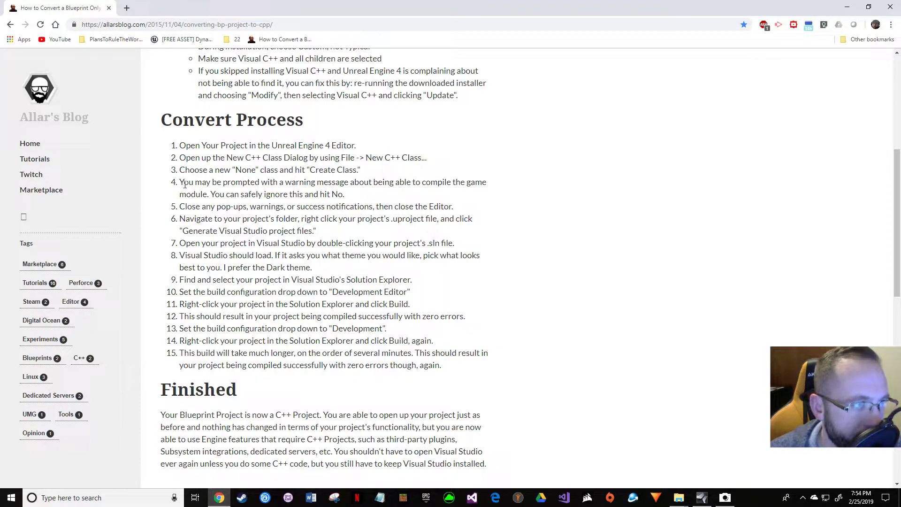
{"action": "left_click_drag", "start_coordinate": [184, 185], "coordinate": [355, 200]}
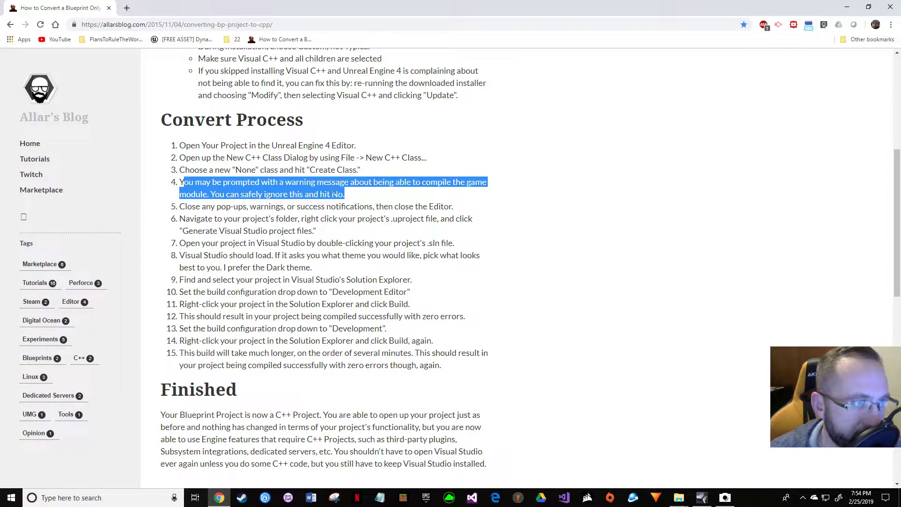
{"action": "left_click", "coordinate": [312, 216]}
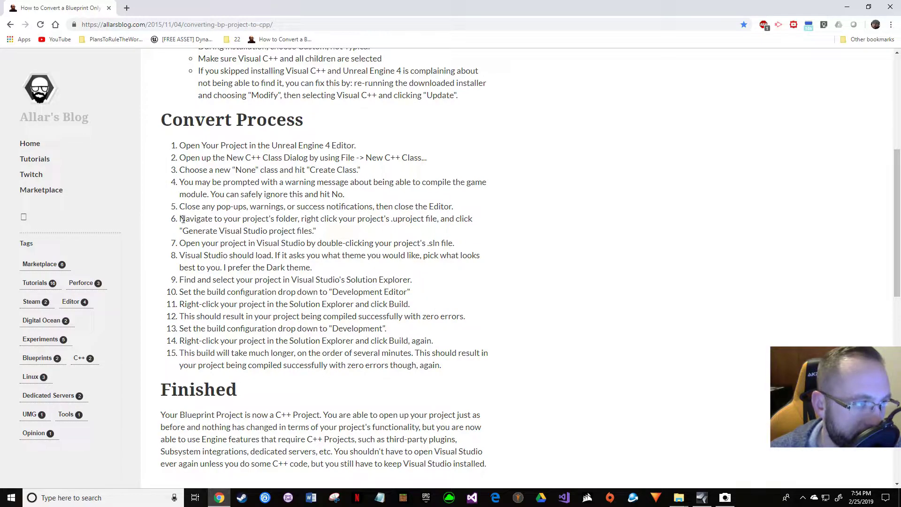
{"action": "left_click_drag", "start_coordinate": [183, 219], "coordinate": [313, 228]}
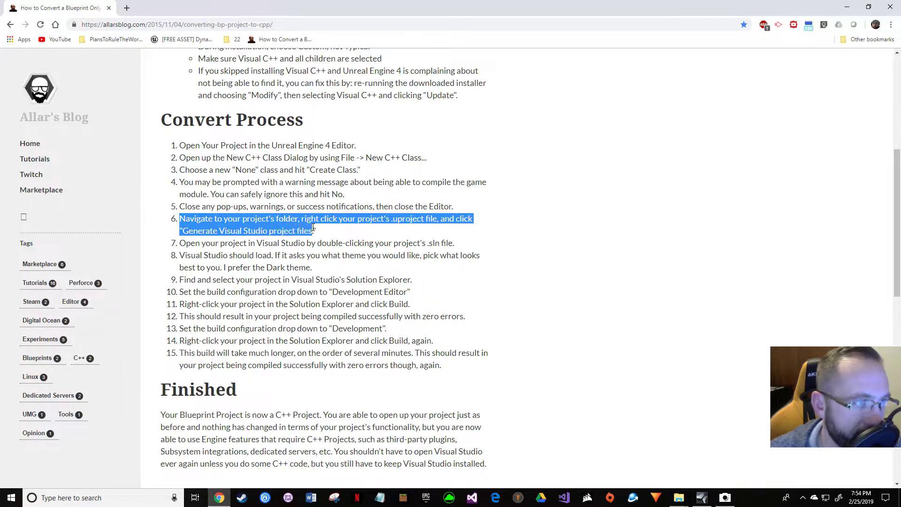
Move Chrome aside, bring the Tutorial1 folder forward and launch Tutorial1.sln in Visual Studio
{"action": "left_click", "coordinate": [867, 6]}
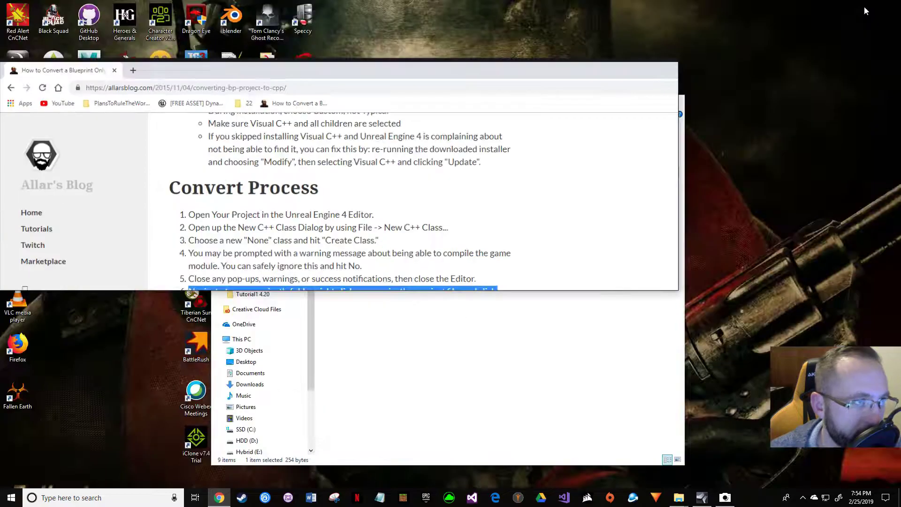
{"action": "left_click_drag", "start_coordinate": [546, 84], "coordinate": [501, 182]}
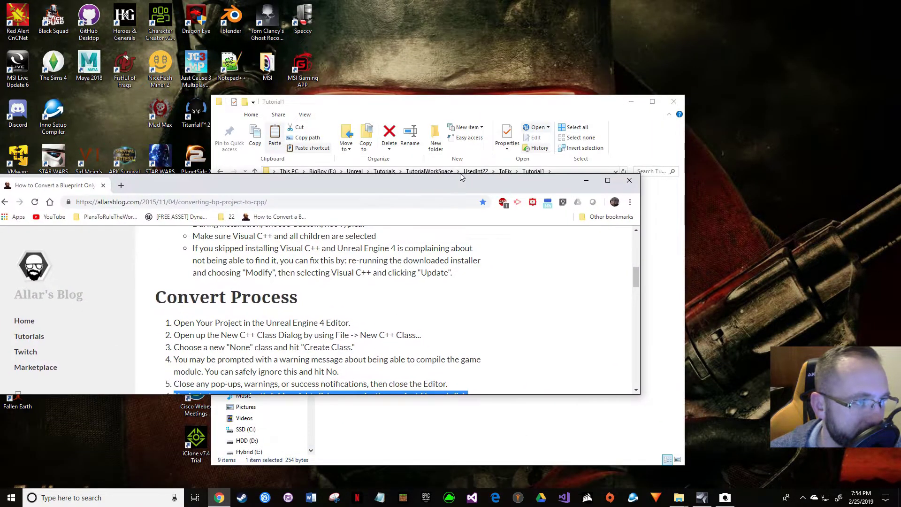
{"action": "left_click_drag", "start_coordinate": [463, 99], "coordinate": [506, 94]}
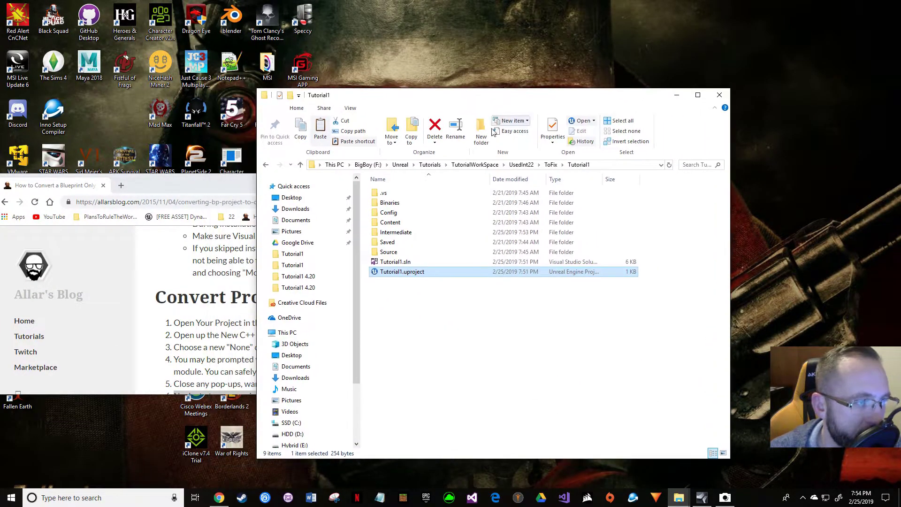
{"action": "double_click", "coordinate": [408, 262]}
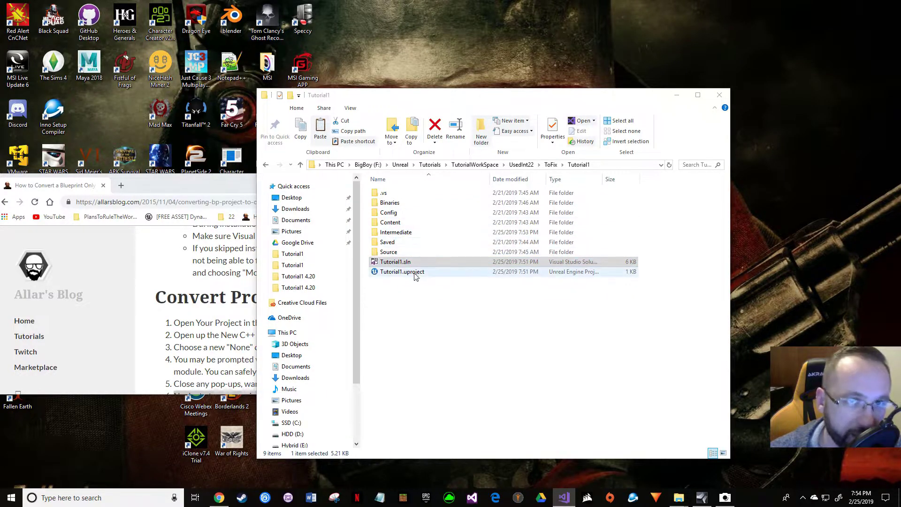
{"action": "left_click", "coordinate": [592, 261]}
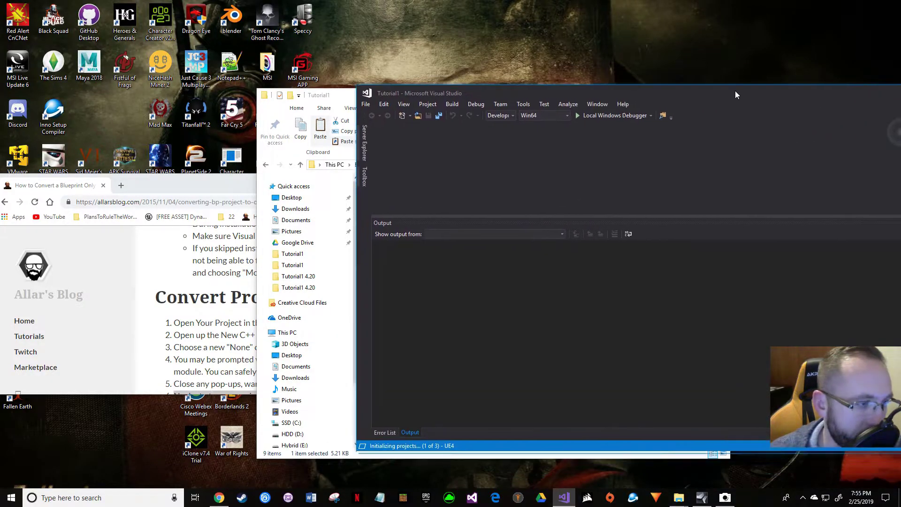
Reposition the Visual Studio window while the Tutorial1 solution loads
{"action": "left_click_drag", "start_coordinate": [735, 91], "coordinate": [428, 67]}
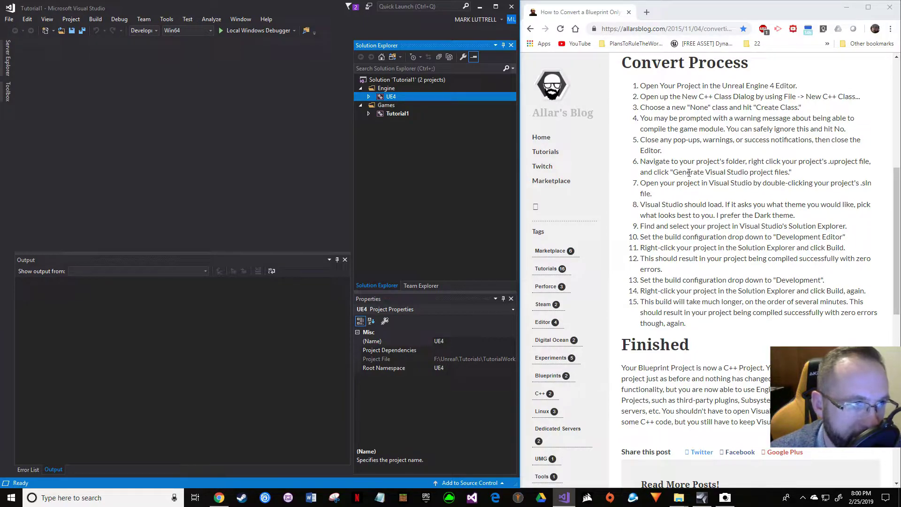
{"action": "left_click_drag", "start_coordinate": [256, 5], "coordinate": [603, 27]}
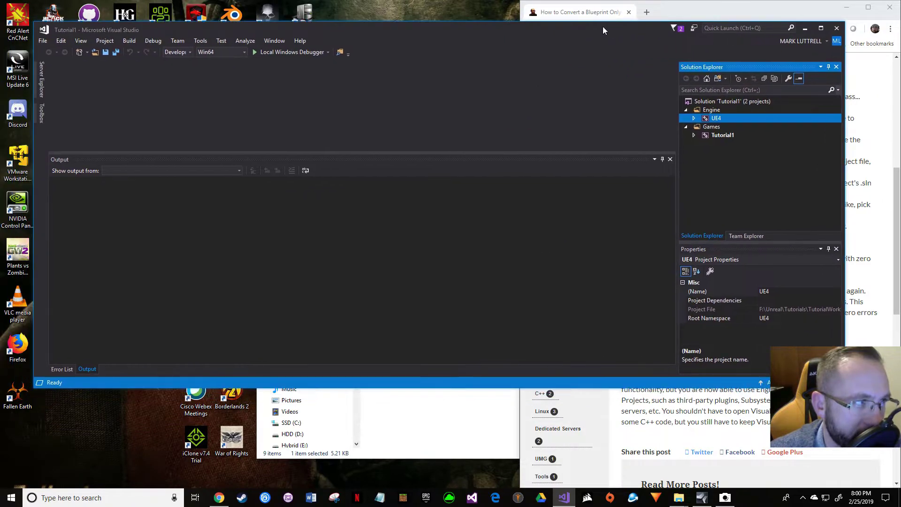
Exit Visual Studio, saving the solution changes
{"action": "left_click", "coordinate": [43, 41]}
{"action": "left_click", "coordinate": [62, 226]}
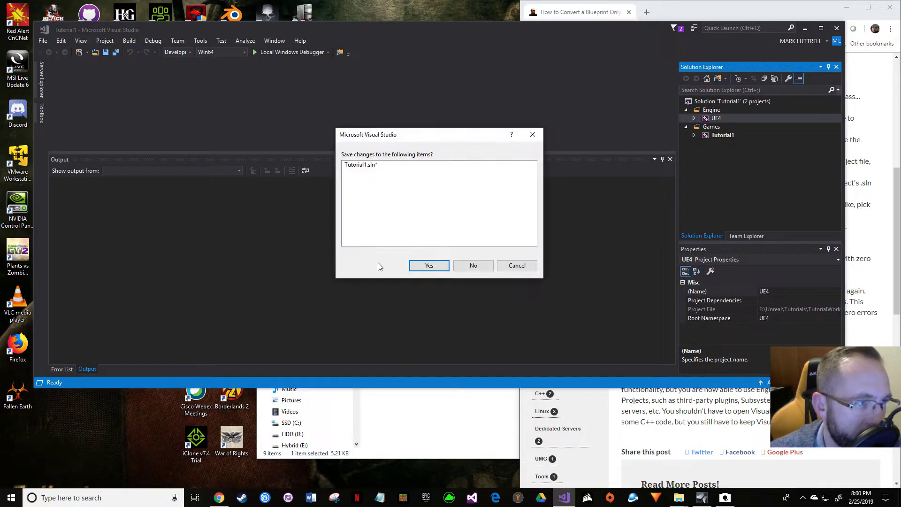
{"action": "left_click", "coordinate": [445, 266]}
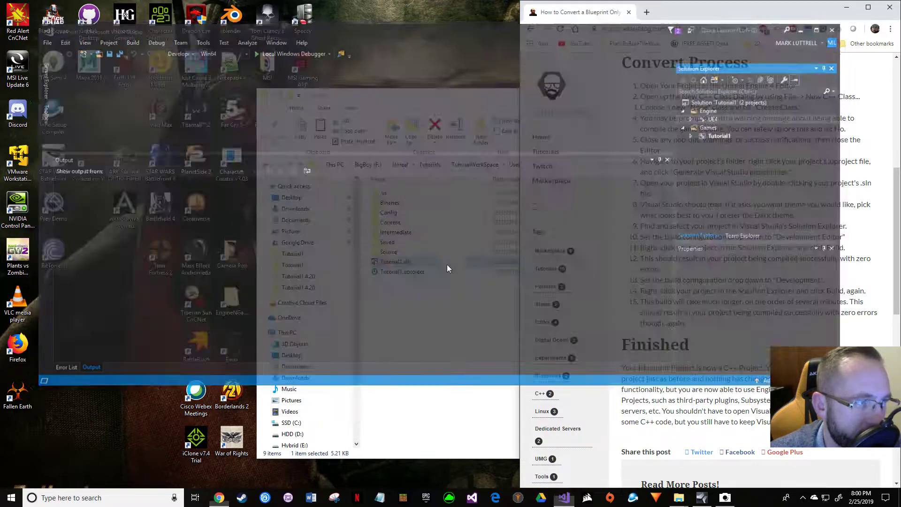
Regenerate Visual Studio project files from Tutorial1.uproject and reopen Tutorial1.sln
{"action": "left_click", "coordinate": [402, 271]}
{"action": "right_click", "coordinate": [401, 274]}
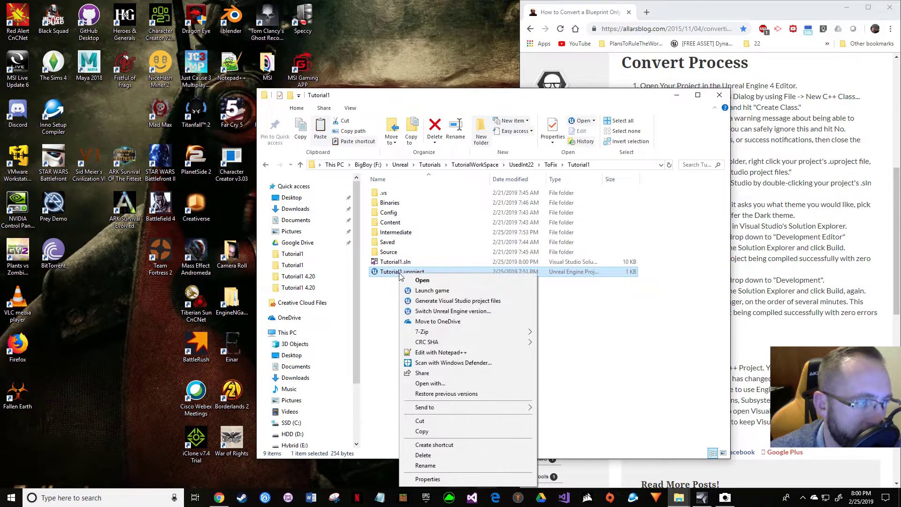
{"action": "left_click", "coordinate": [429, 301]}
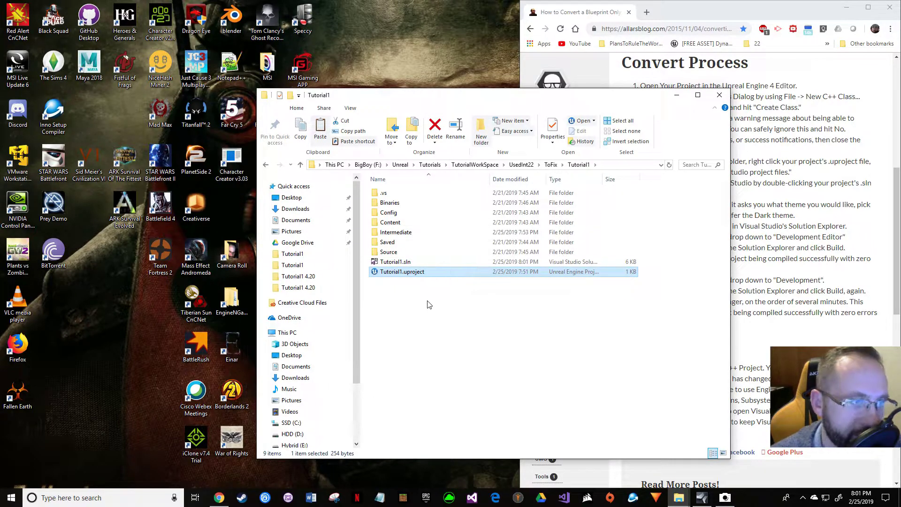
{"action": "double_click", "coordinate": [408, 263]}
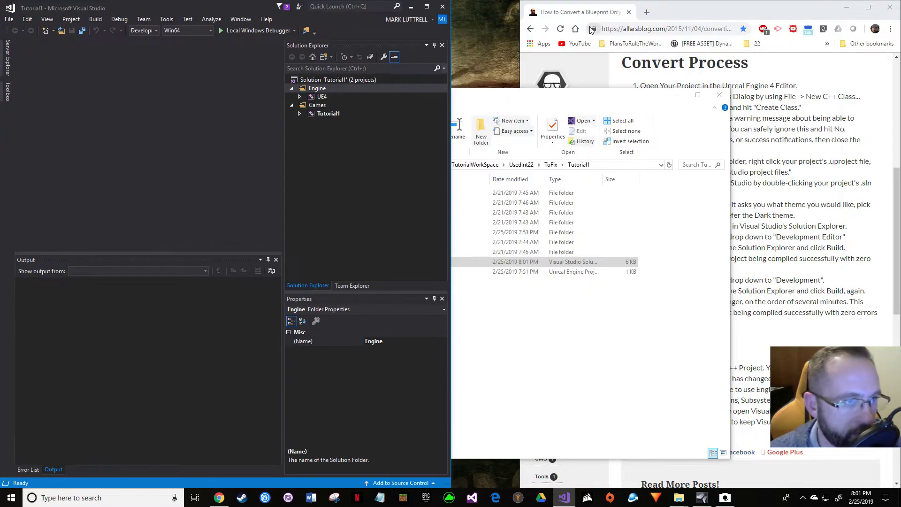
Snap Chrome to the right half beside Visual Studio, narrow it, and scroll to the steps
{"action": "left_click", "coordinate": [704, 13]}
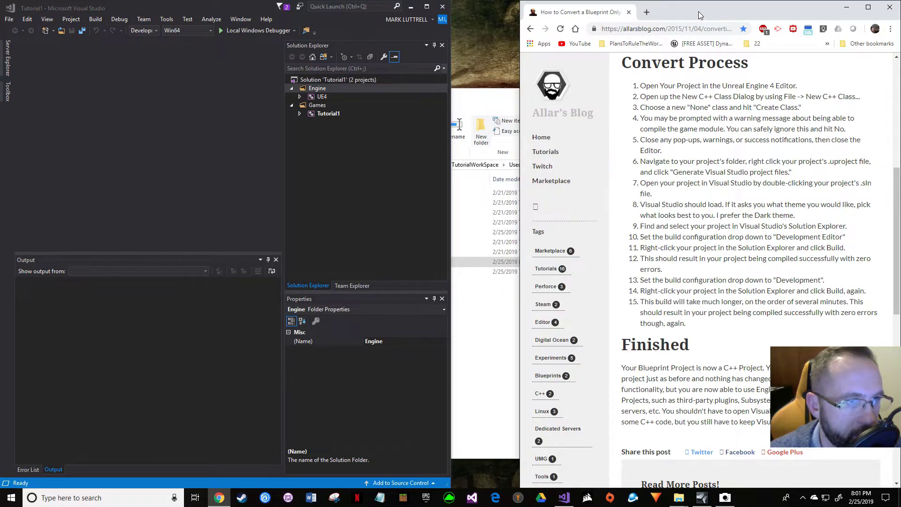
{"action": "left_click_drag", "start_coordinate": [701, 16], "coordinate": [635, 15]}
{"action": "key", "text": "super+Right"}
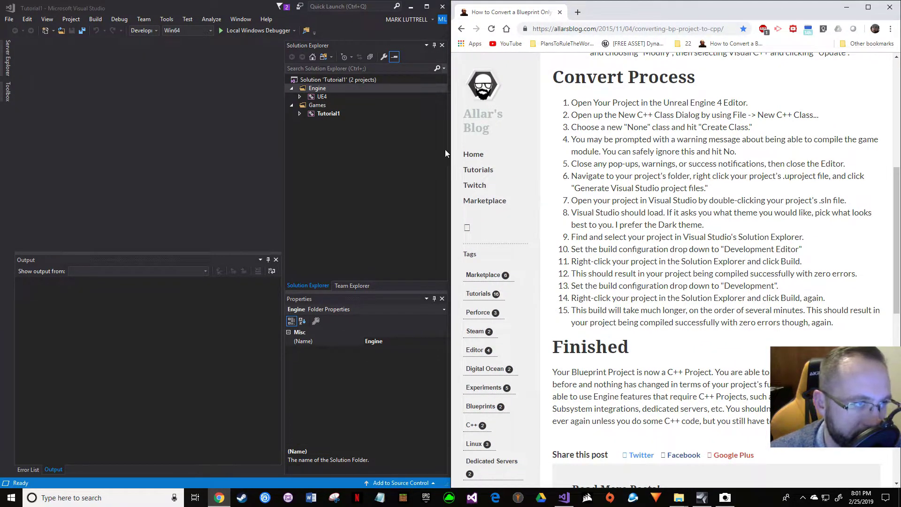
{"action": "left_click_drag", "start_coordinate": [452, 149], "coordinate": [492, 149]}
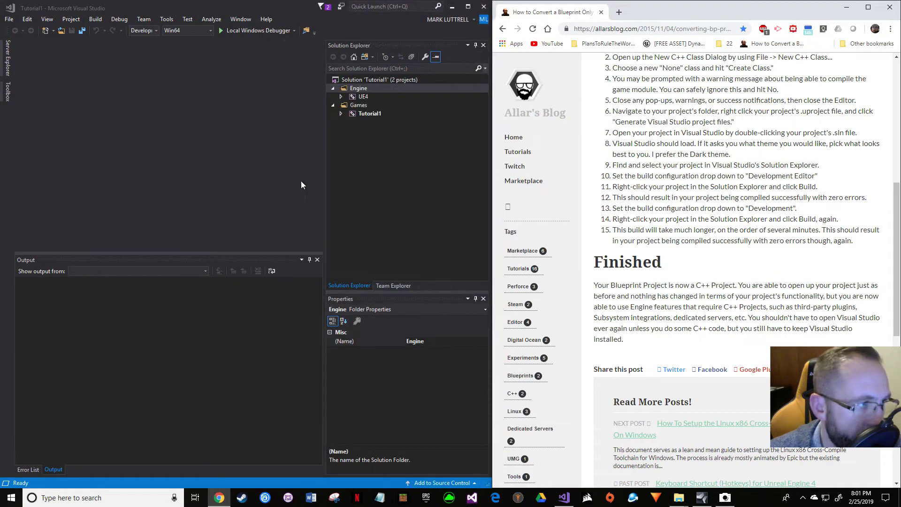
{"action": "scroll", "coordinate": [625, 247], "scroll_direction": "up", "scroll_amount": 3}
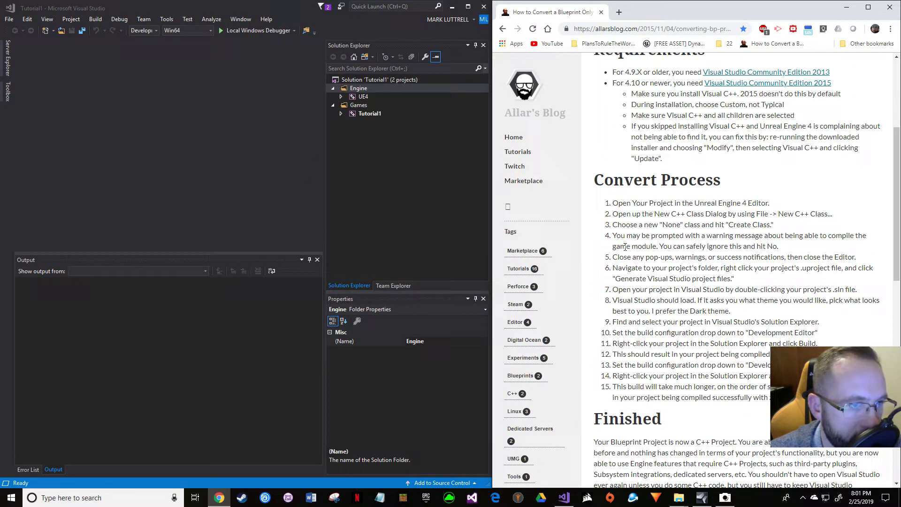
{"action": "scroll", "coordinate": [621, 246], "scroll_direction": "down", "scroll_amount": 2}
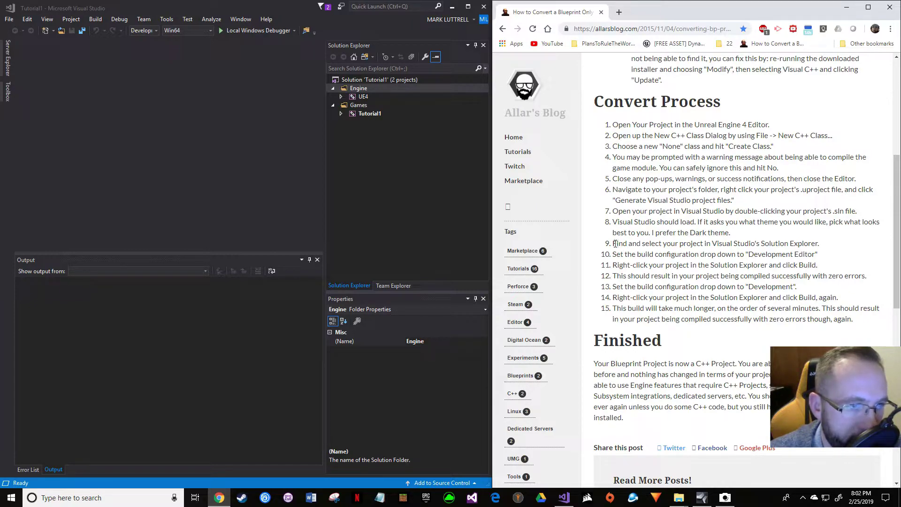
Expand Tutorial1 > Source > Tutorial1 in Solution Explorer to list the Batman and DorkClass files
{"action": "left_click_drag", "start_coordinate": [615, 244], "coordinate": [814, 243]}
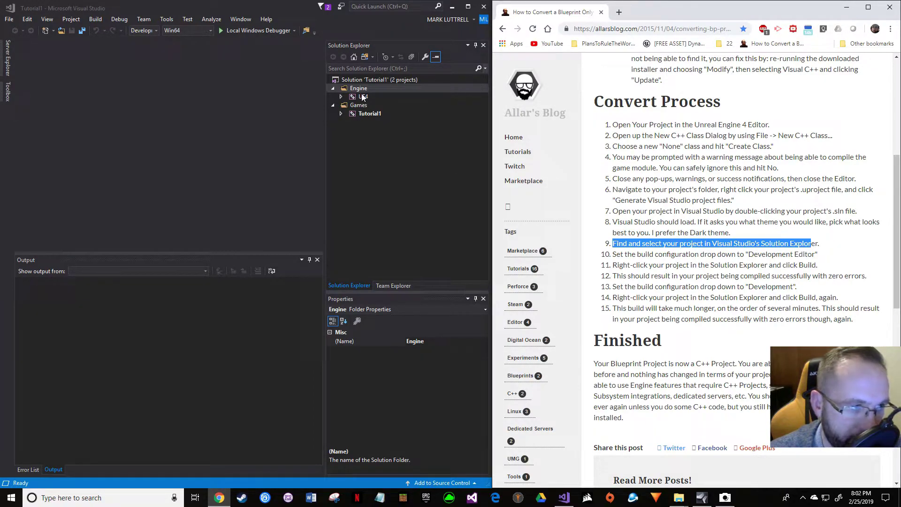
{"action": "left_click", "coordinate": [341, 115]}
{"action": "left_click", "coordinate": [348, 148]}
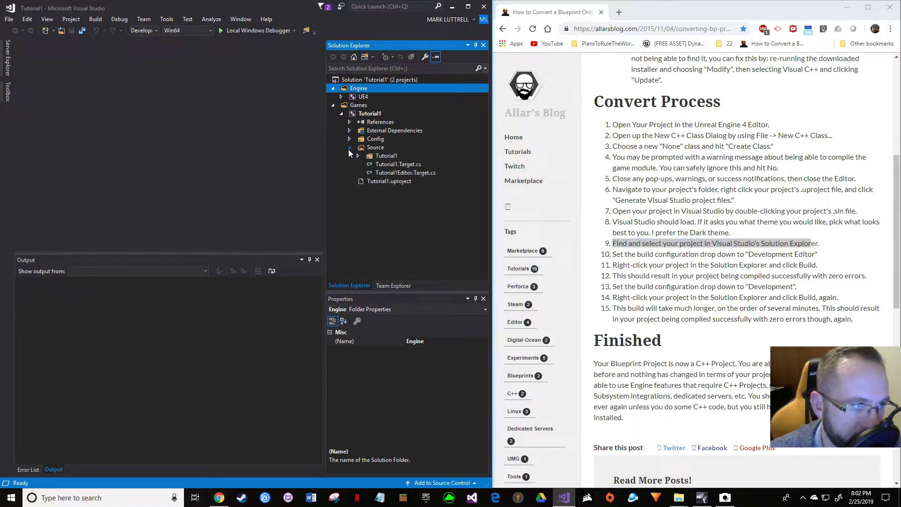
{"action": "left_click", "coordinate": [358, 156]}
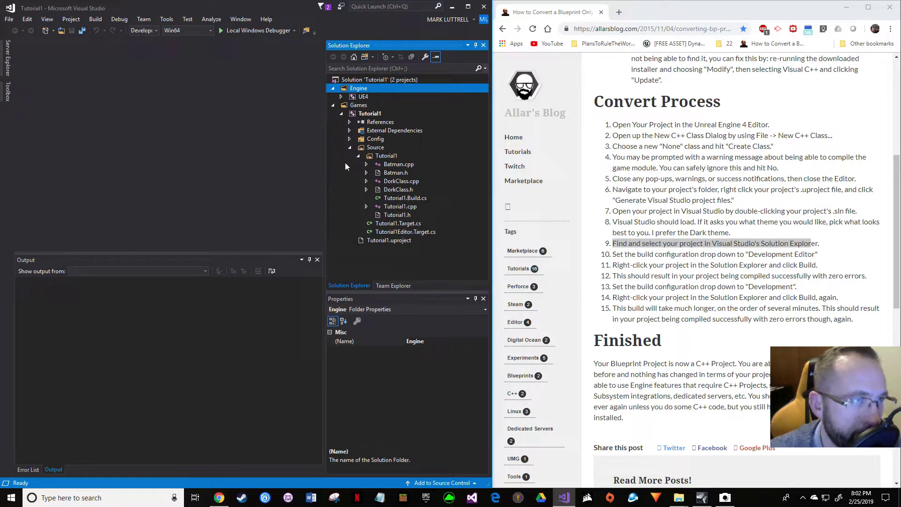
Collapse the Tutorial1 tree, select the project and set the configuration to Development Editor
{"action": "left_click", "coordinate": [359, 156]}
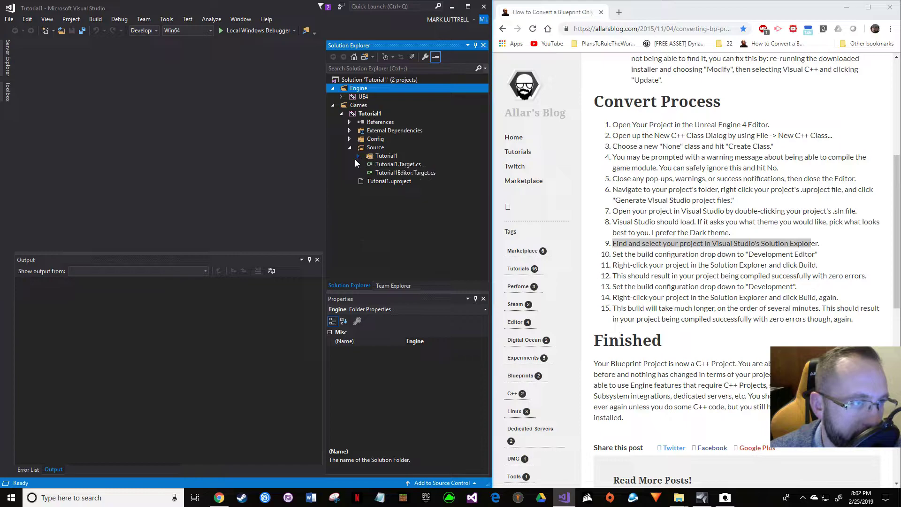
{"action": "left_click", "coordinate": [342, 114]}
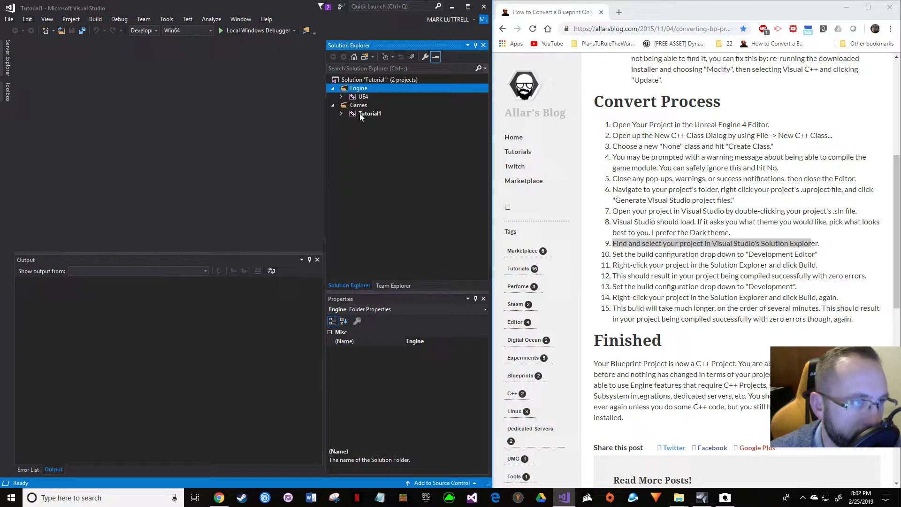
{"action": "left_click", "coordinate": [362, 115]}
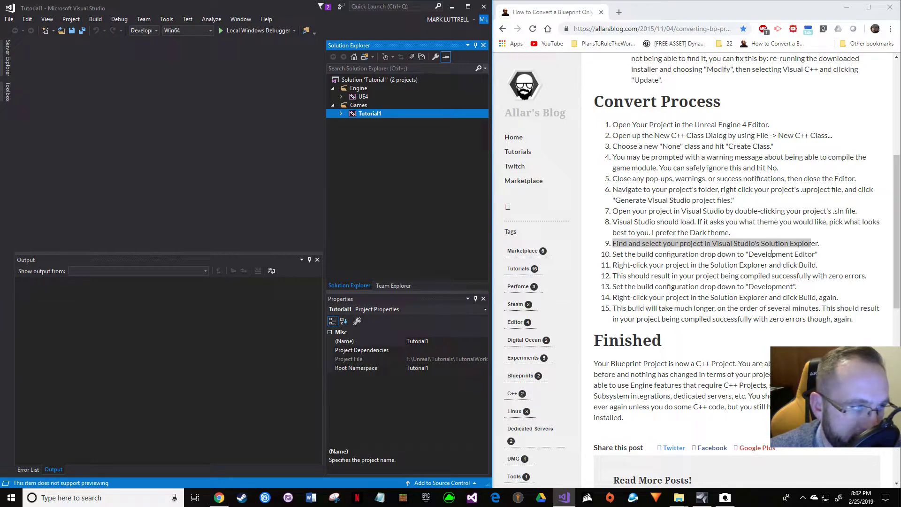
{"action": "left_click", "coordinate": [151, 30]}
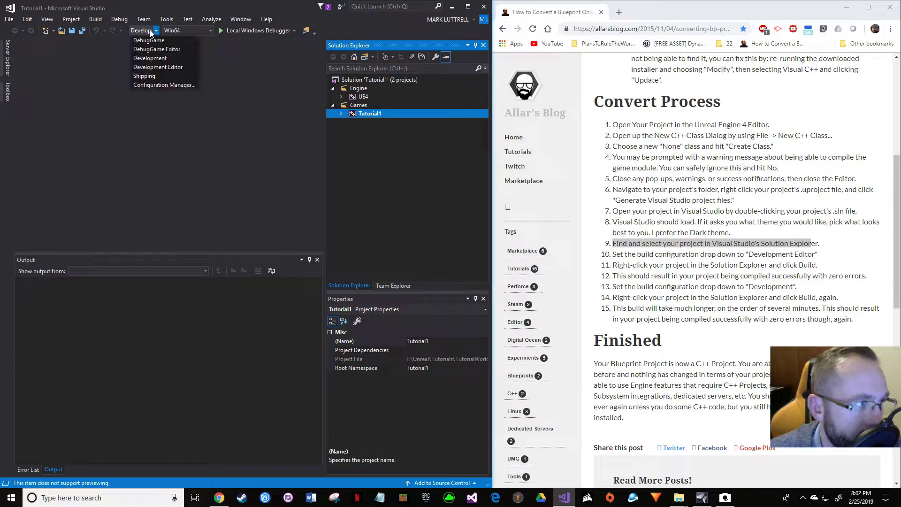
{"action": "left_click", "coordinate": [160, 67]}
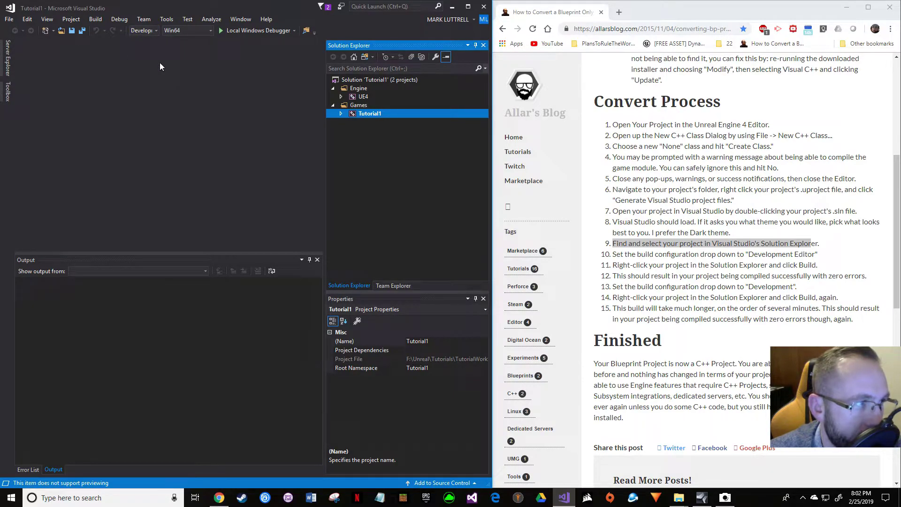
Build the Tutorial1 project under Development Editor: 1 succeeded, 0 failed
{"action": "left_click", "coordinate": [375, 114]}
{"action": "left_click", "coordinate": [392, 134]}
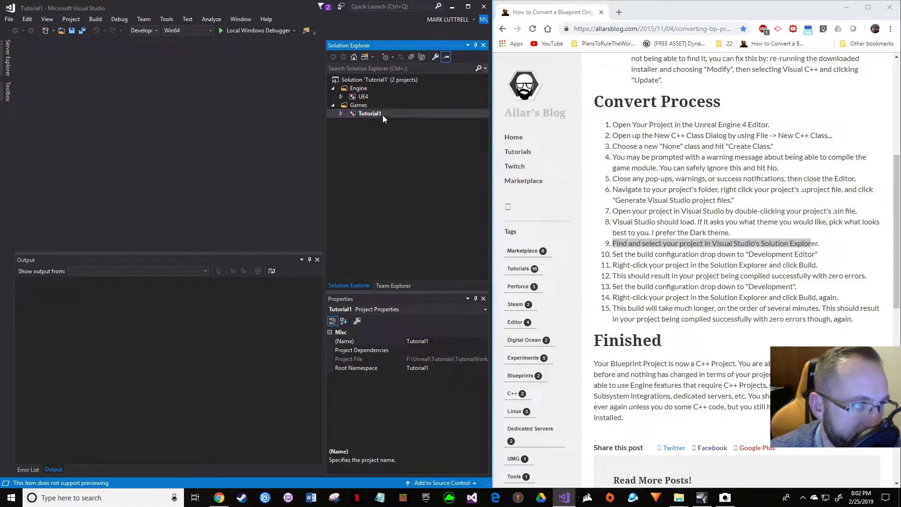
{"action": "right_click", "coordinate": [382, 115]}
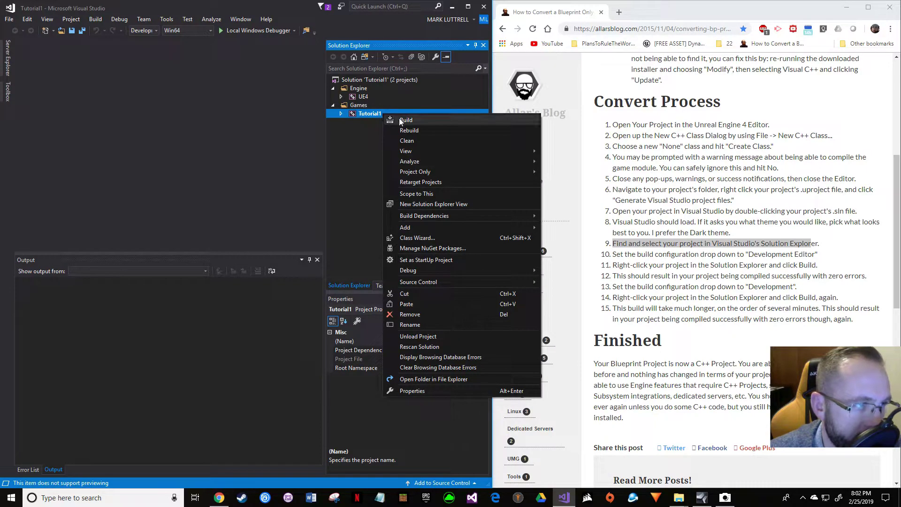
{"action": "left_click", "coordinate": [405, 120]}
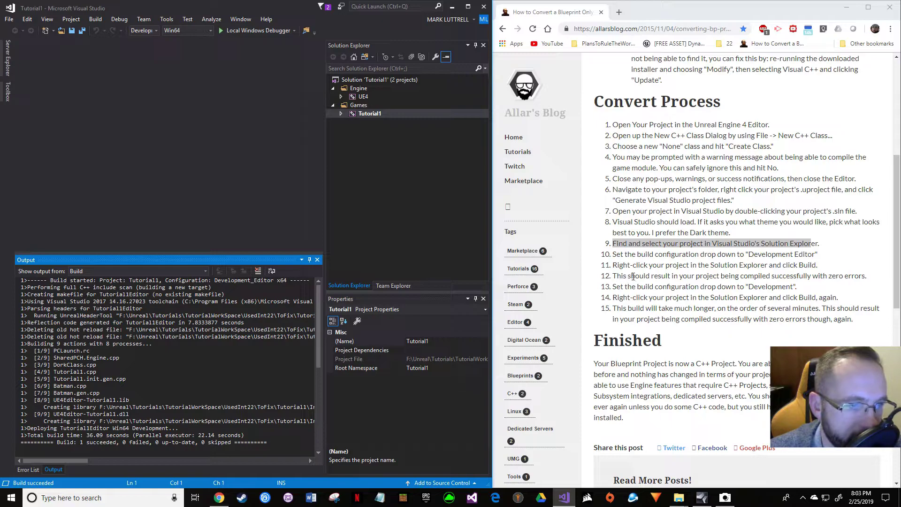
{"action": "left_click_drag", "start_coordinate": [721, 276], "coordinate": [806, 279]}
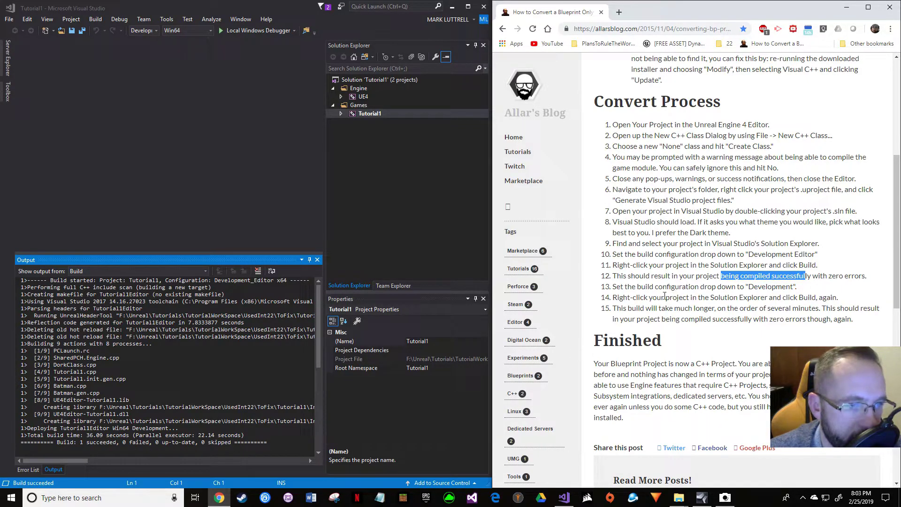
{"action": "left_click_drag", "start_coordinate": [631, 287], "coordinate": [757, 289]}
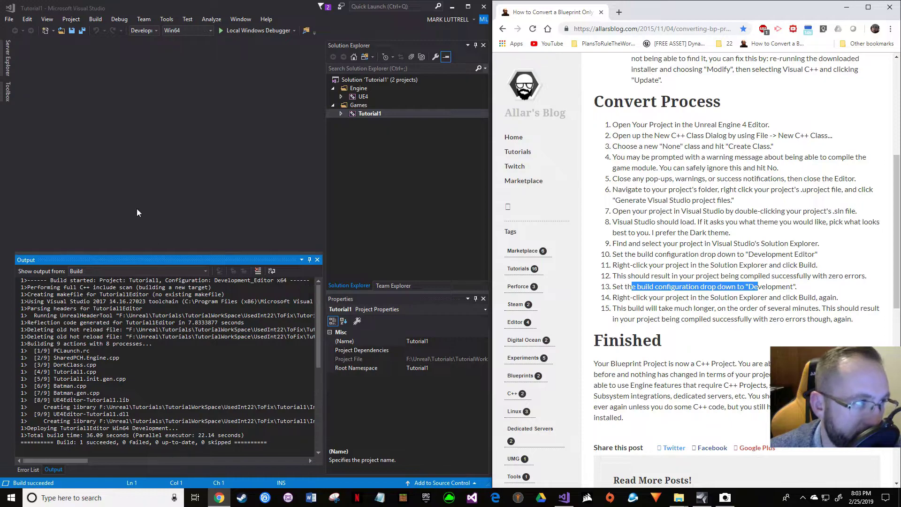
Switch the configuration to Development and build the Tutorial1 project again
{"action": "left_click", "coordinate": [155, 31]}
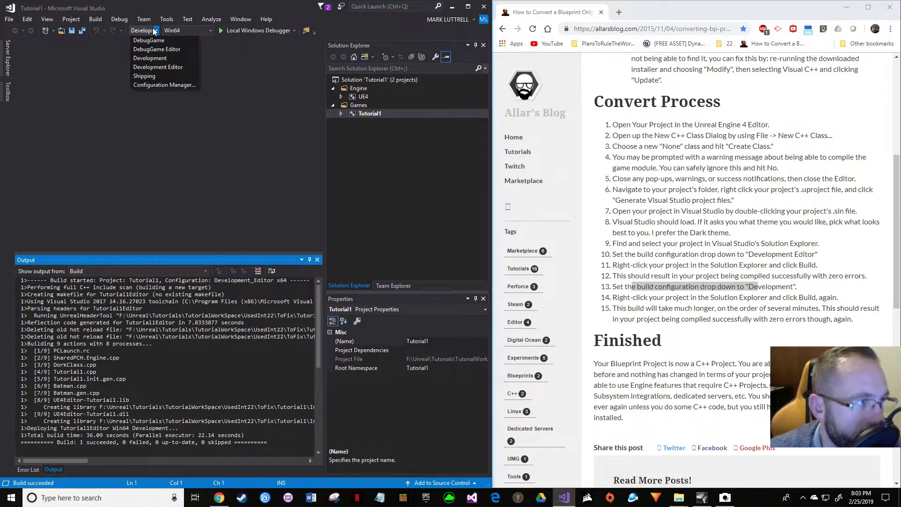
{"action": "left_click", "coordinate": [155, 58]}
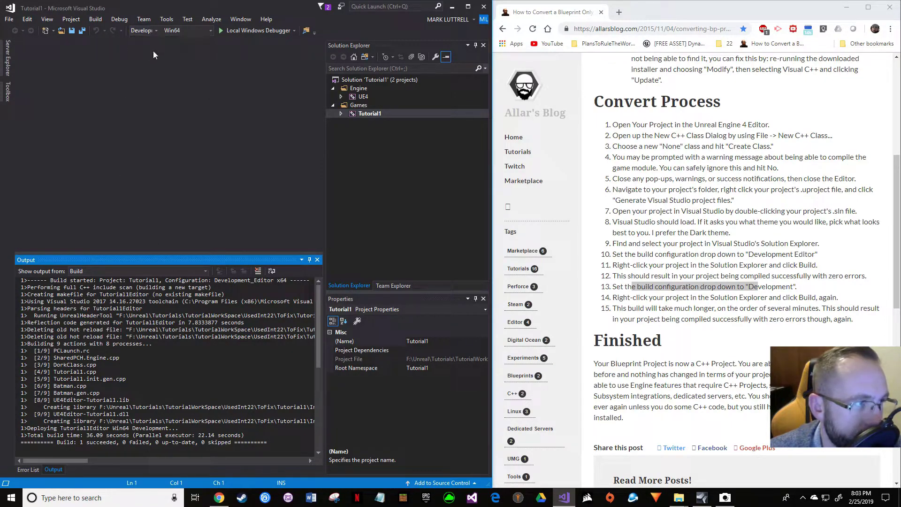
{"action": "right_click", "coordinate": [368, 113]}
{"action": "left_click", "coordinate": [385, 118]}
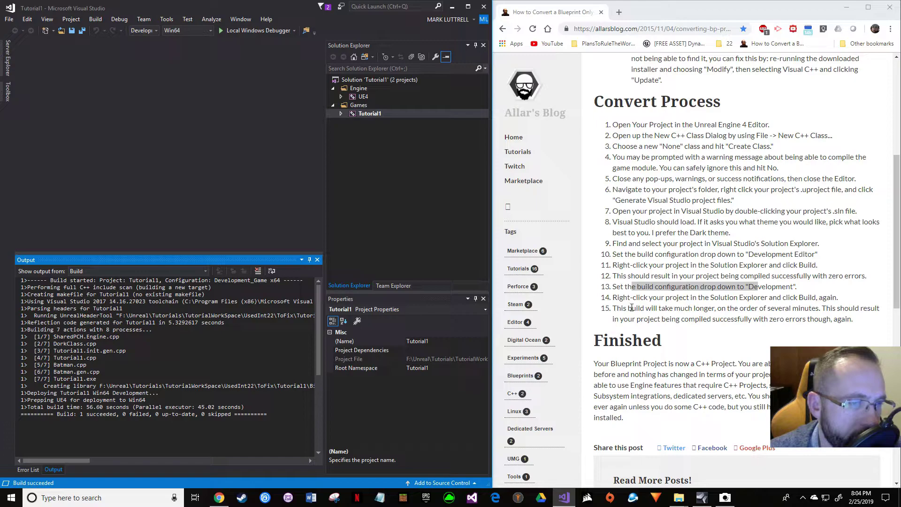
Save all files, minimize the browser and exit Visual Studio
{"action": "left_click", "coordinate": [9, 20]}
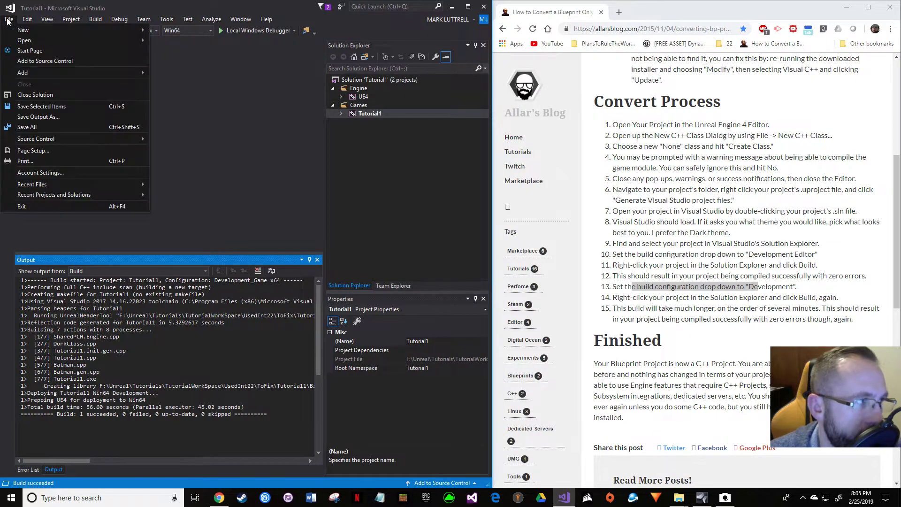
{"action": "left_click", "coordinate": [37, 128]}
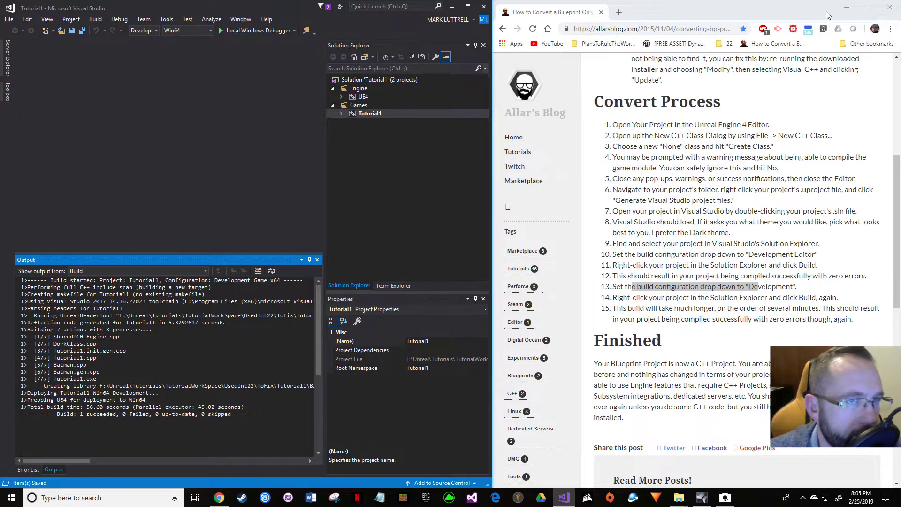
{"action": "left_click", "coordinate": [846, 7]}
{"action": "left_click", "coordinate": [9, 19]}
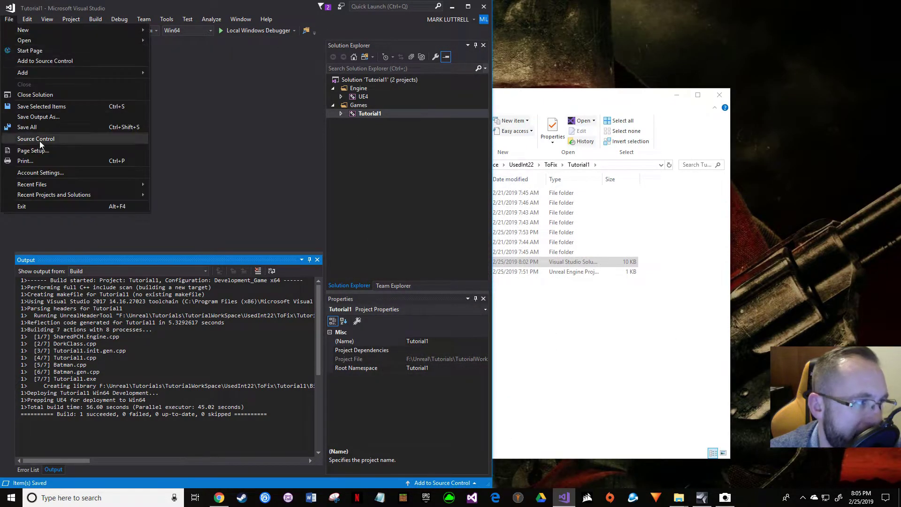
{"action": "left_click", "coordinate": [53, 205]}
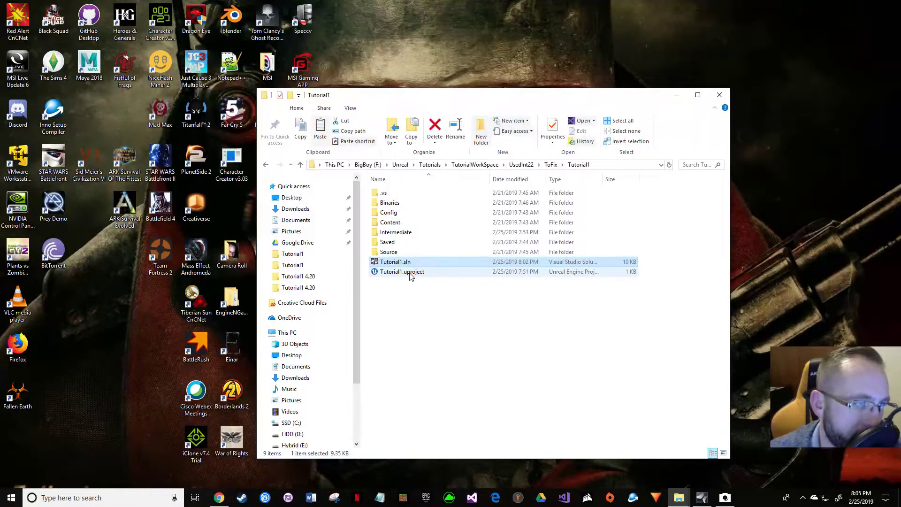
Open Tutorial1.uproject from the project folder to launch it in Unreal Editor
{"action": "double_click", "coordinate": [409, 276]}
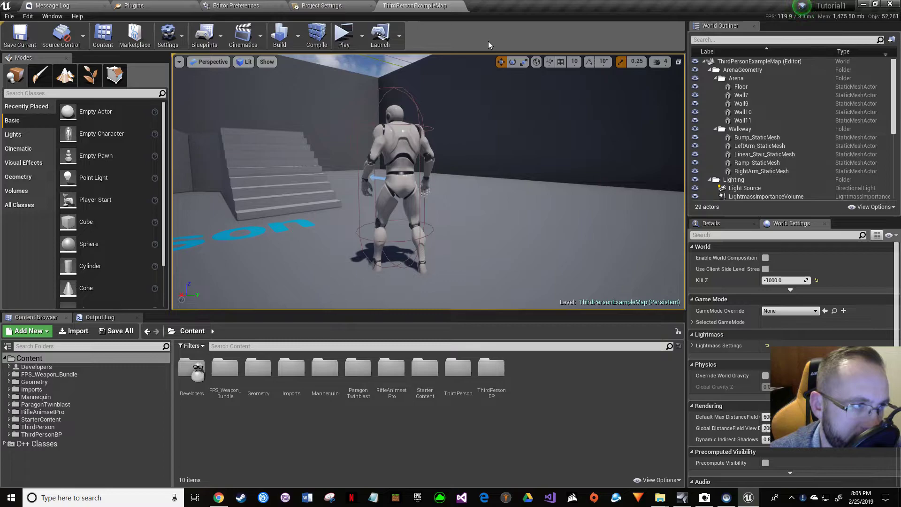
Recompile the C++ code, then open the Batman class from C++ Classes > Tutorial1 in Visual Studio
{"action": "left_click", "coordinate": [321, 40]}
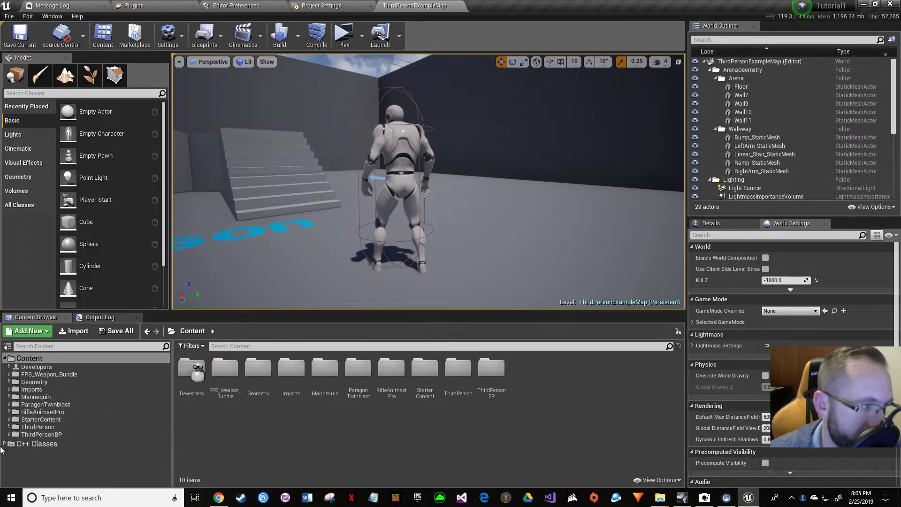
{"action": "left_click", "coordinate": [5, 444]}
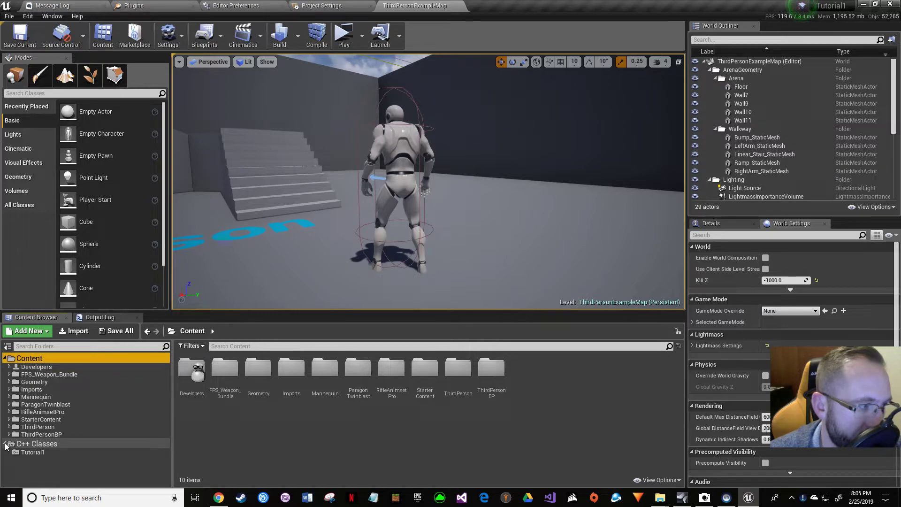
{"action": "left_click", "coordinate": [38, 452]}
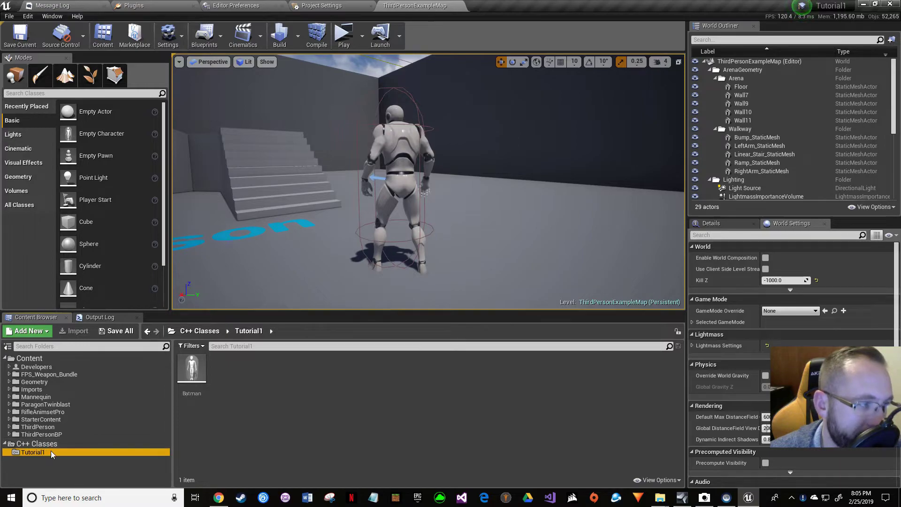
{"action": "left_click", "coordinate": [194, 381]}
{"action": "double_click", "coordinate": [194, 381]}
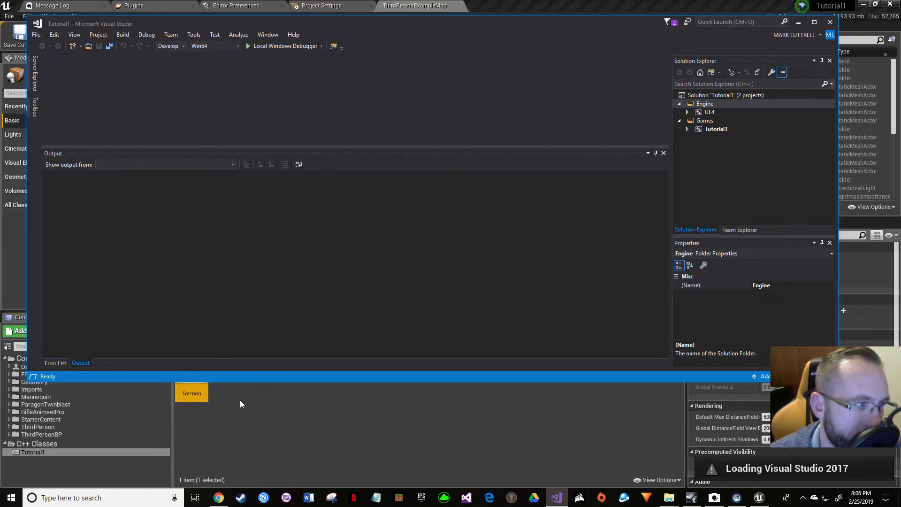
Expand Tutorial1 > Source > Tutorial1 and open DorkClass.cpp
{"action": "left_click", "coordinate": [688, 129]}
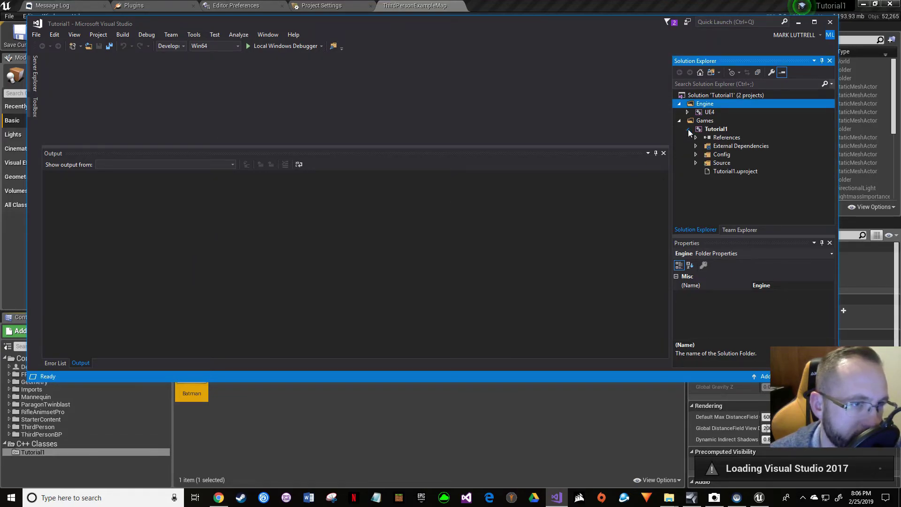
{"action": "left_click", "coordinate": [697, 163]}
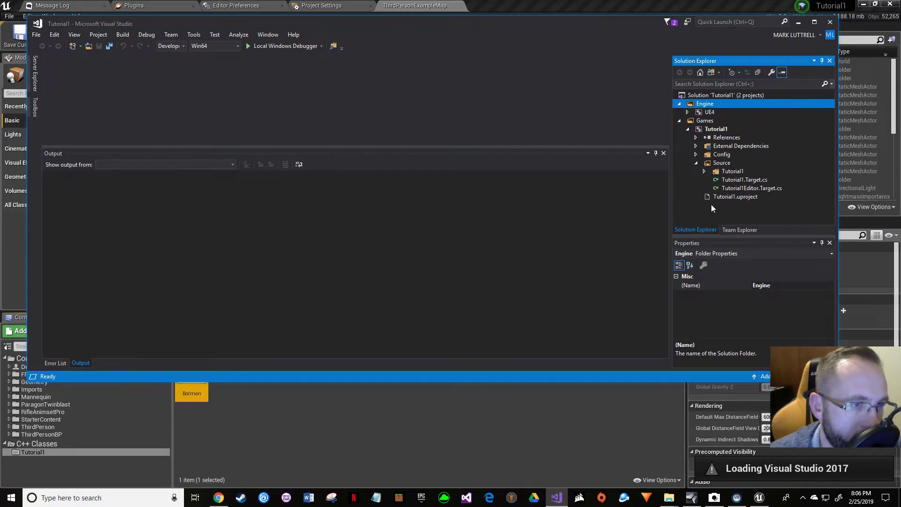
{"action": "left_click", "coordinate": [705, 171]}
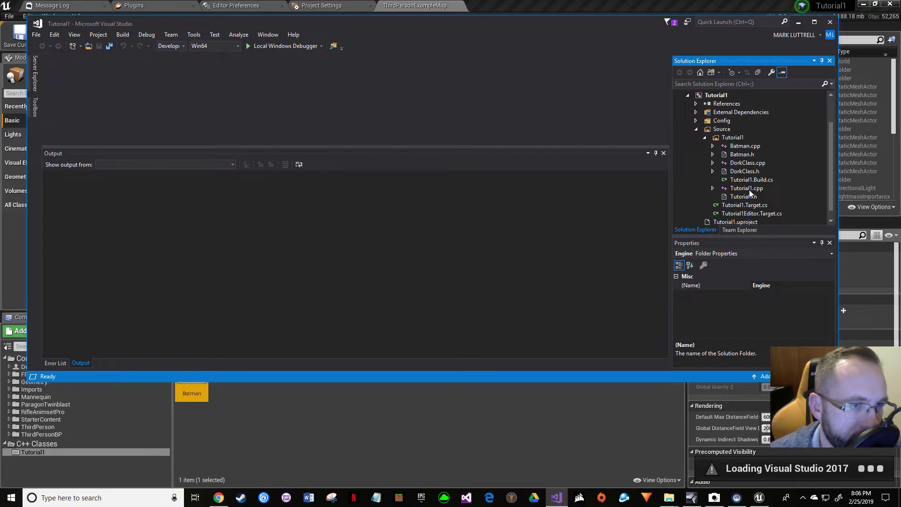
{"action": "double_click", "coordinate": [751, 164]}
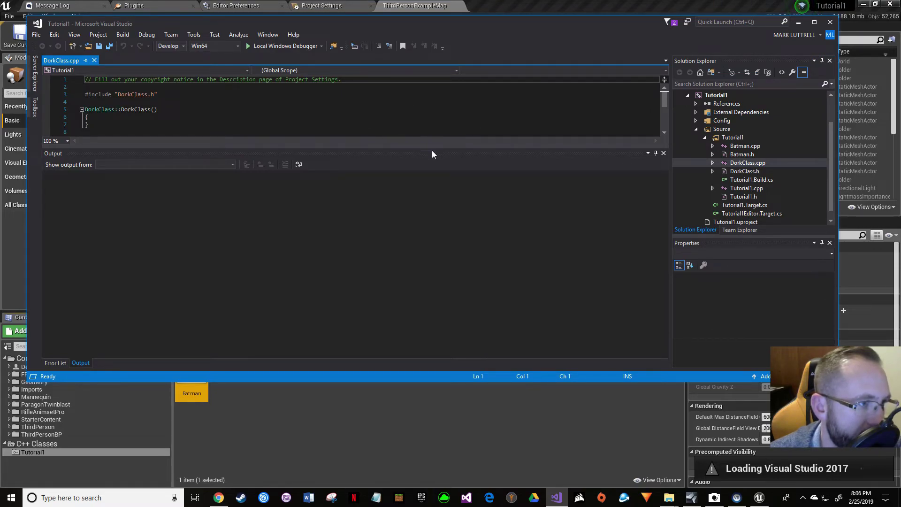
Enlarge the code view to show the DorkClass destructor, then close Visual Studio
{"action": "left_click_drag", "start_coordinate": [440, 146], "coordinate": [445, 255]}
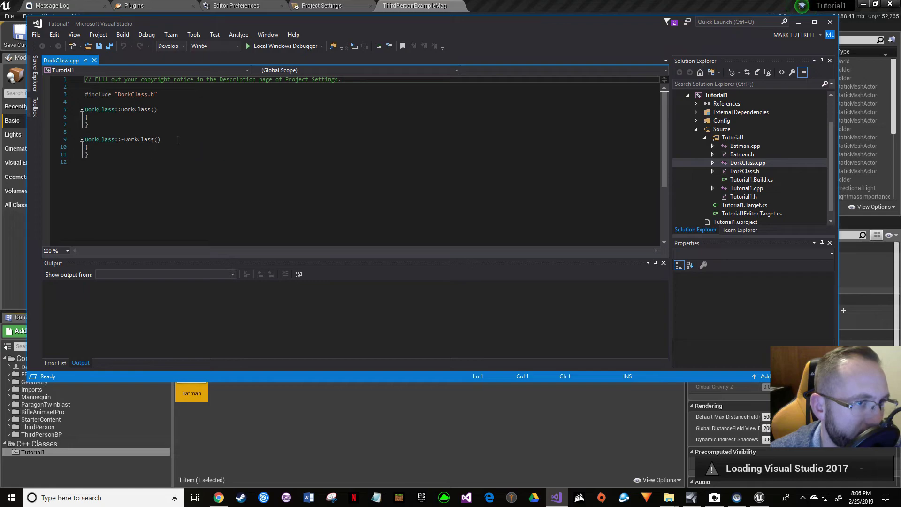
{"action": "left_click_drag", "start_coordinate": [412, 40], "coordinate": [391, 103]}
{"action": "left_click", "coordinate": [813, 84]}
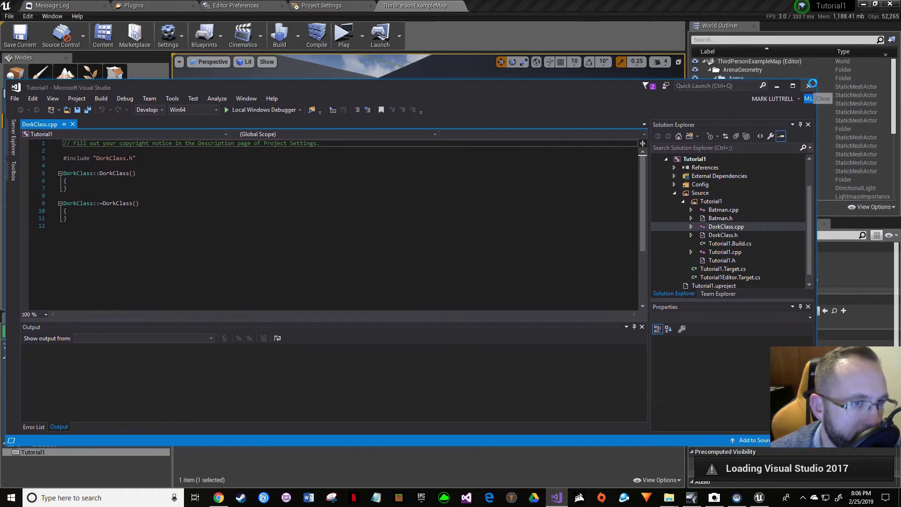